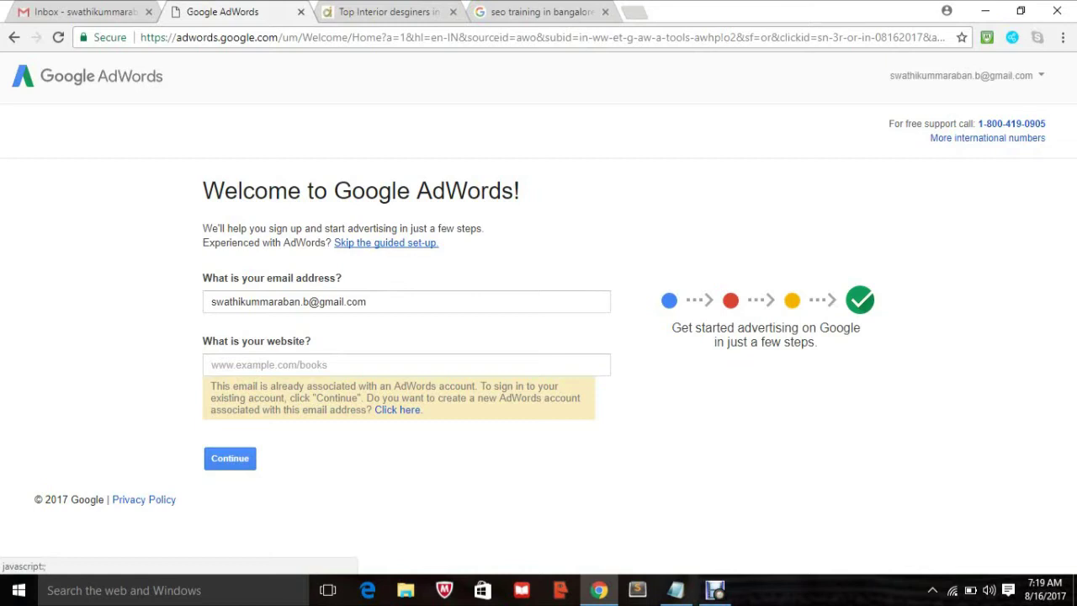
# - Skip the guided set-up, continue with the existing country, time zone and currency settings, and open the account listed as "AdWords account"
pyautogui.click(385, 242)
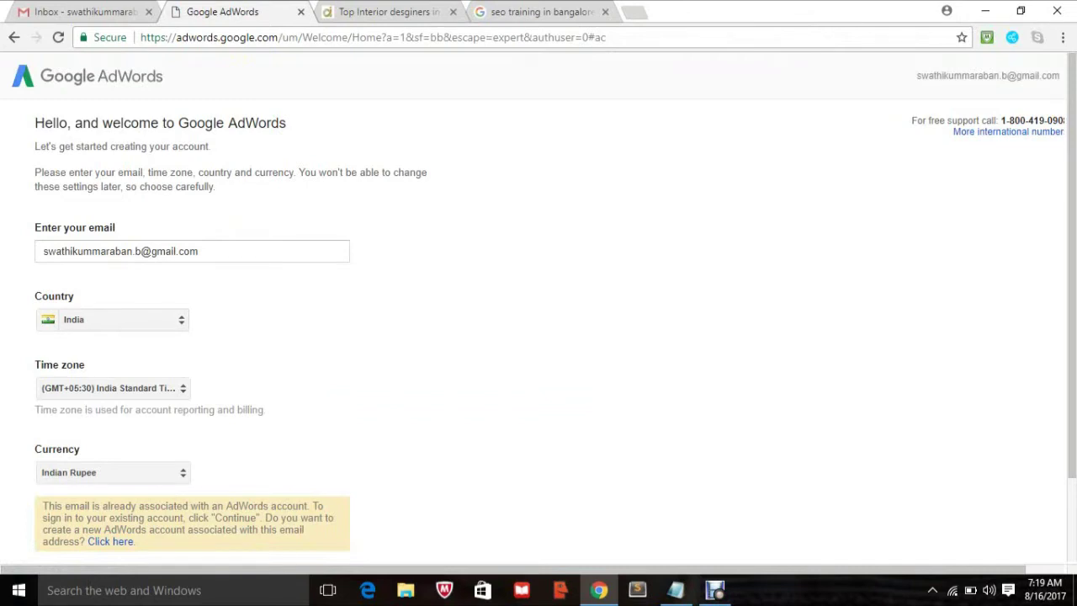
pyautogui.scroll(-2, 539, 307)
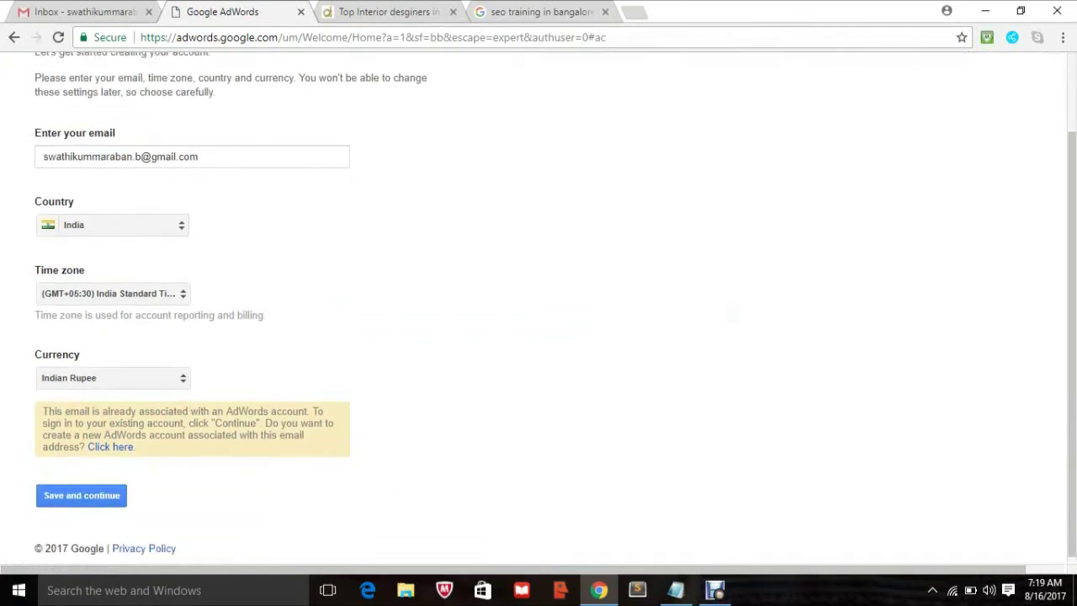
pyautogui.click(81, 495)
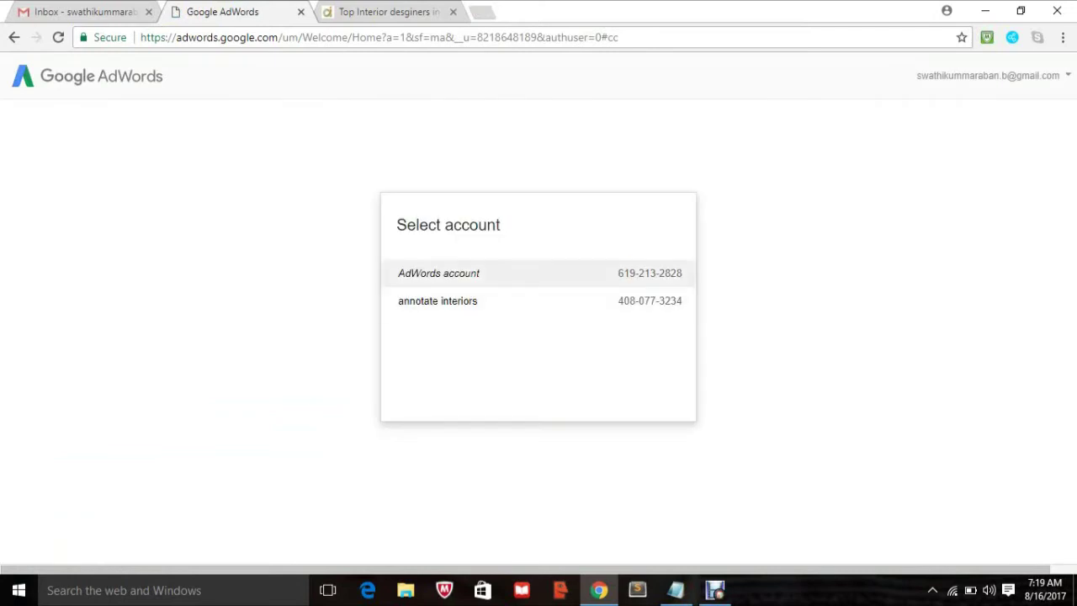
pyautogui.click(439, 273)
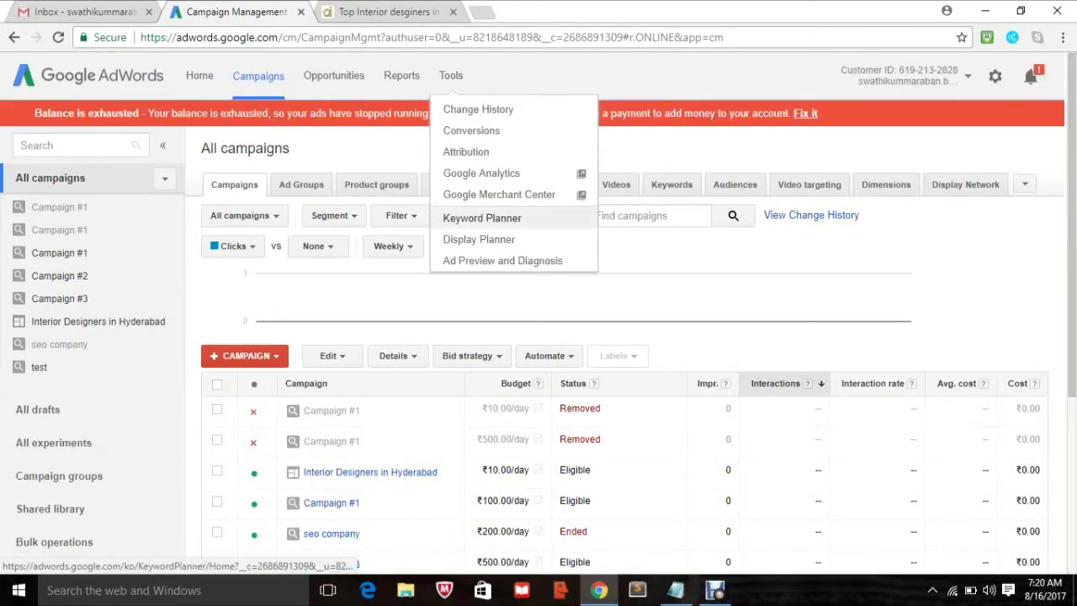
# - Start over with a new plan in Keyword Planner and open the search for new keywords using a phrase, website or category
pyautogui.click(482, 218)
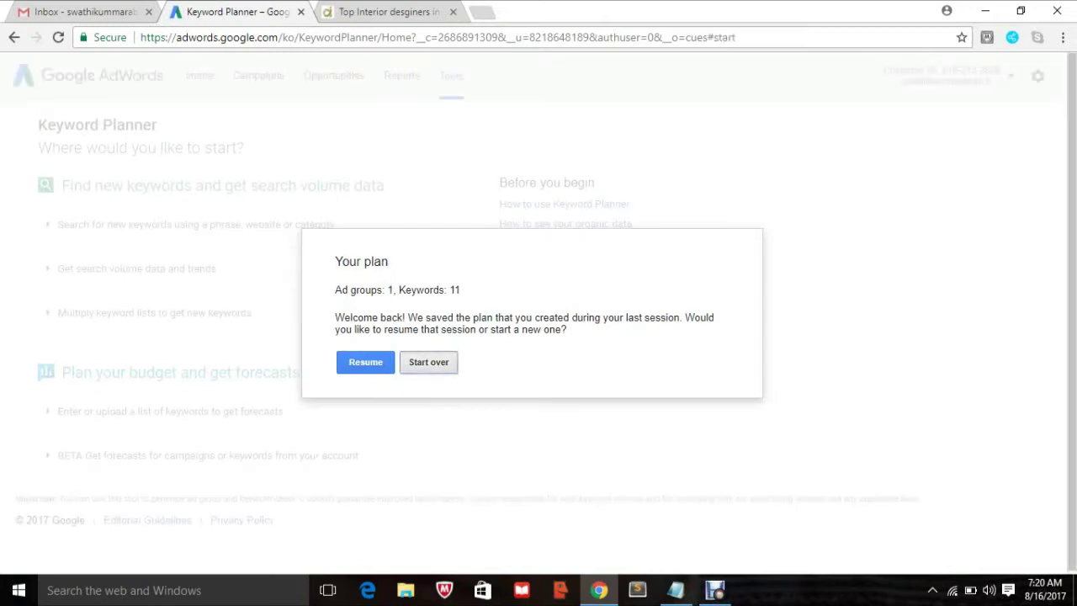
pyautogui.click(435, 362)
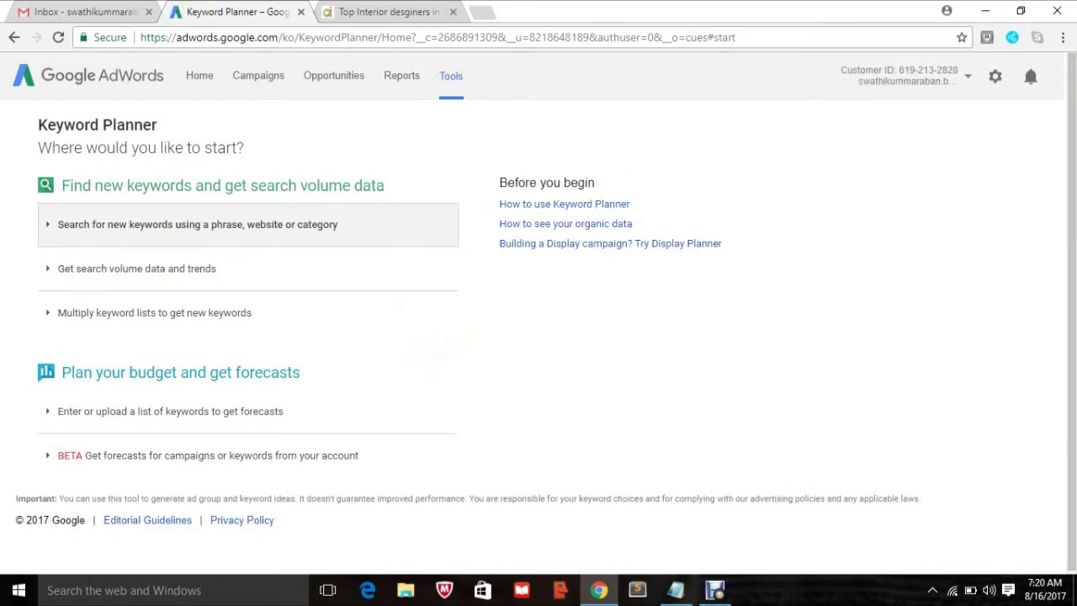
pyautogui.click(198, 224)
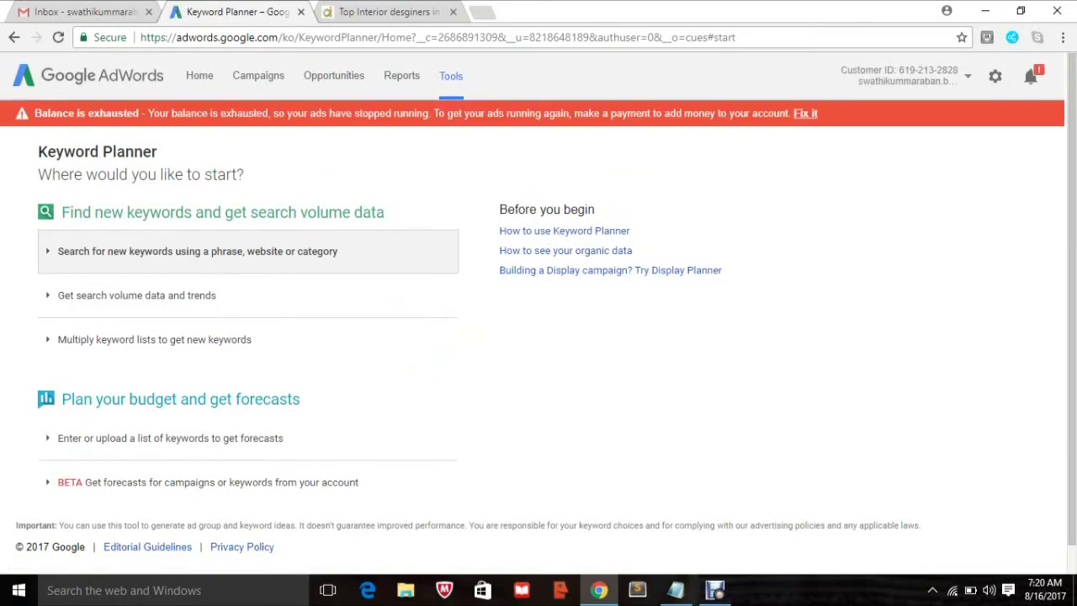
pyautogui.click(197, 251)
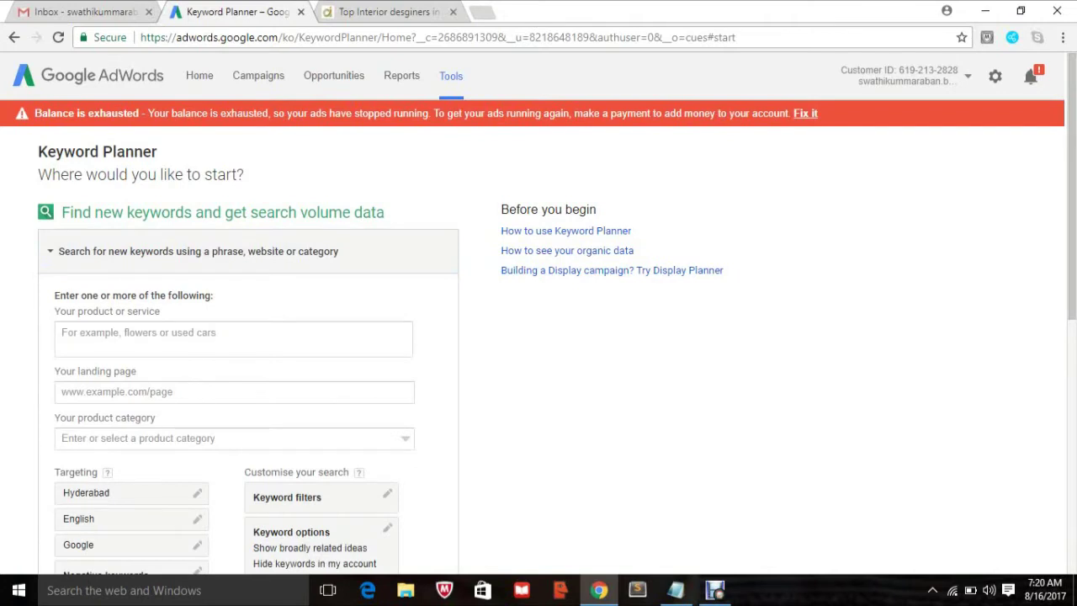
# - Enter "interior designers in hyderabad" as the first product or service phrase, followed by a comma
pyautogui.scroll(-1, 538, 336)
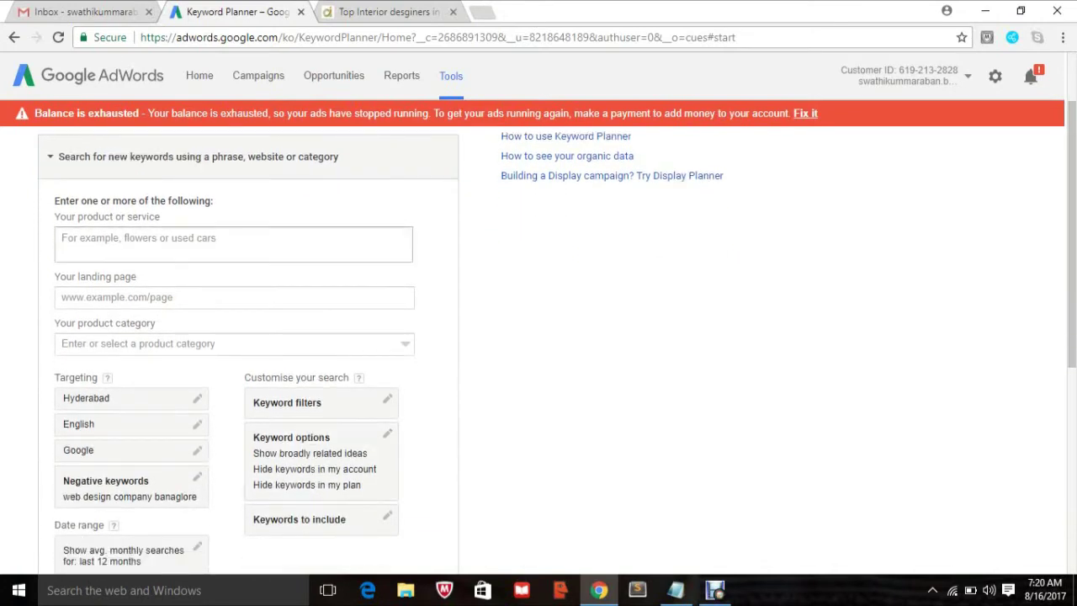
pyautogui.click(234, 244)
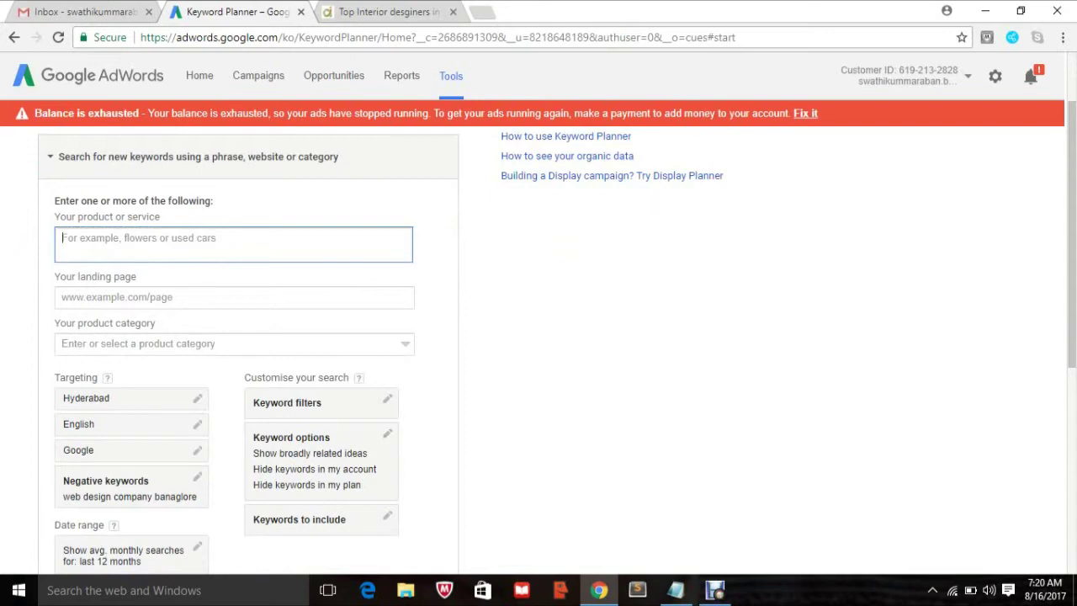
pyautogui.write('interi')
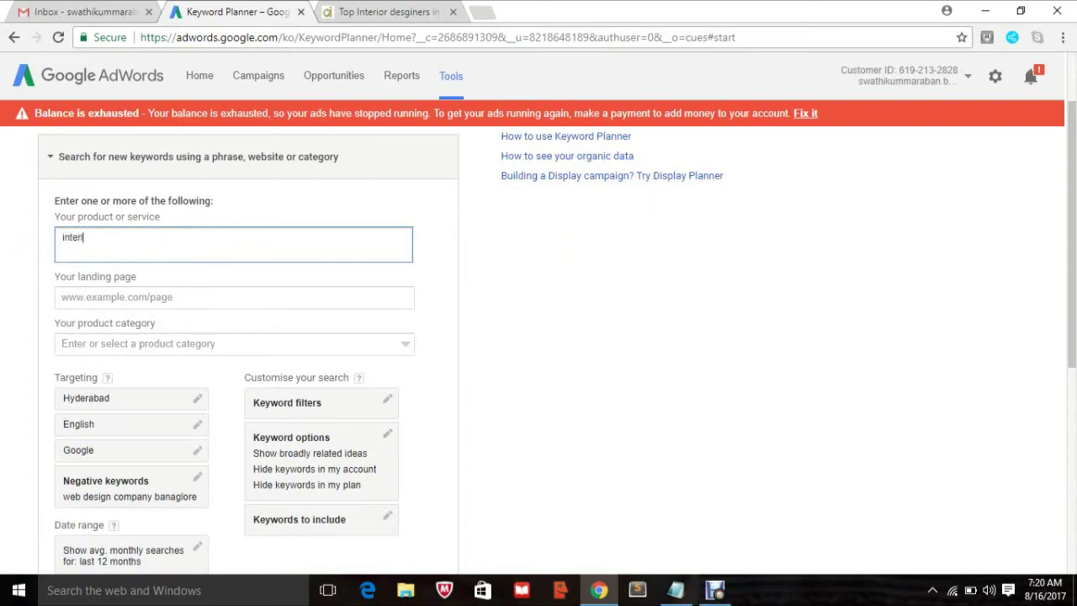
pyautogui.write('or designers in hyder')
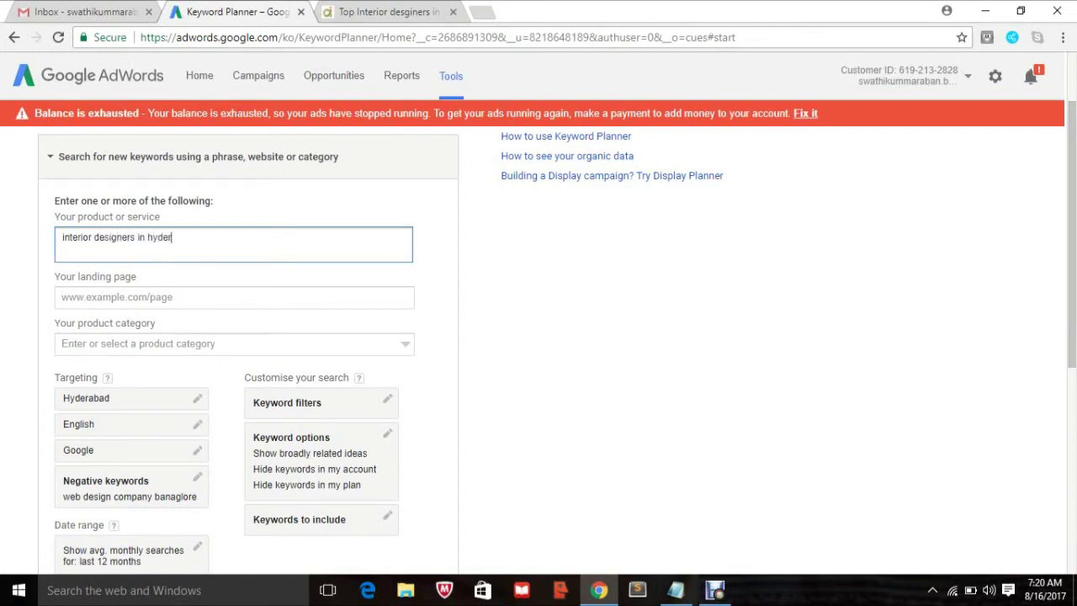
pyautogui.write('abad, ')
# - Add "top interior designers in hyderabad" as the second product or service phrase, correcting the spelling of "designers"
pyautogui.write('top ')
pyautogui.write('inter')
pyautogui.write('ior des')
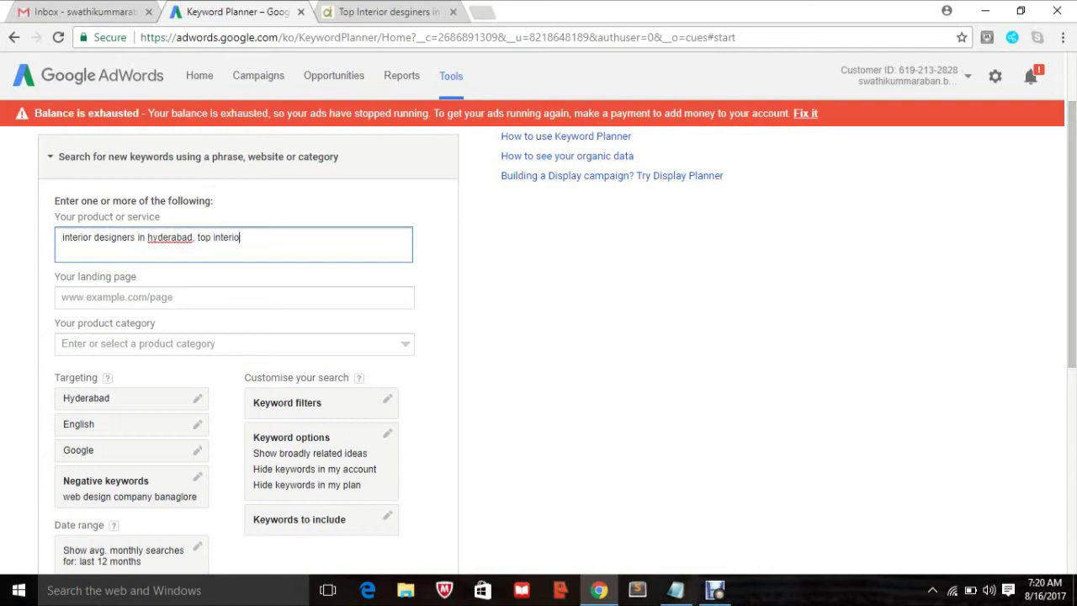
pyautogui.write('ignetrs i')
pyautogui.write('n hydera')
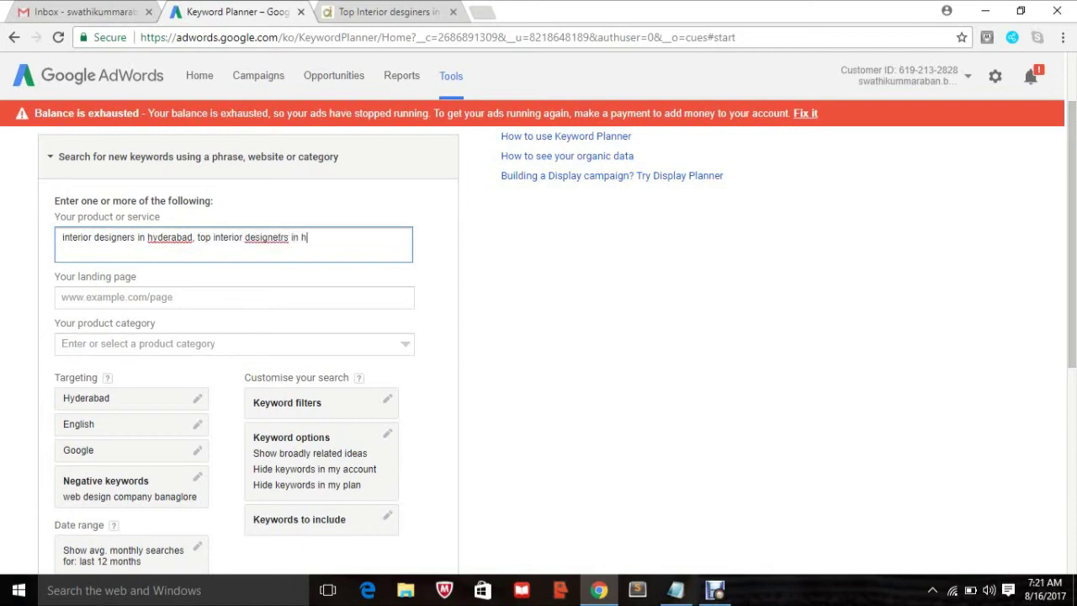
pyautogui.write('bad,')
pyautogui.click(278, 237)
pyautogui.press('BackSpace')
pyautogui.write('t')
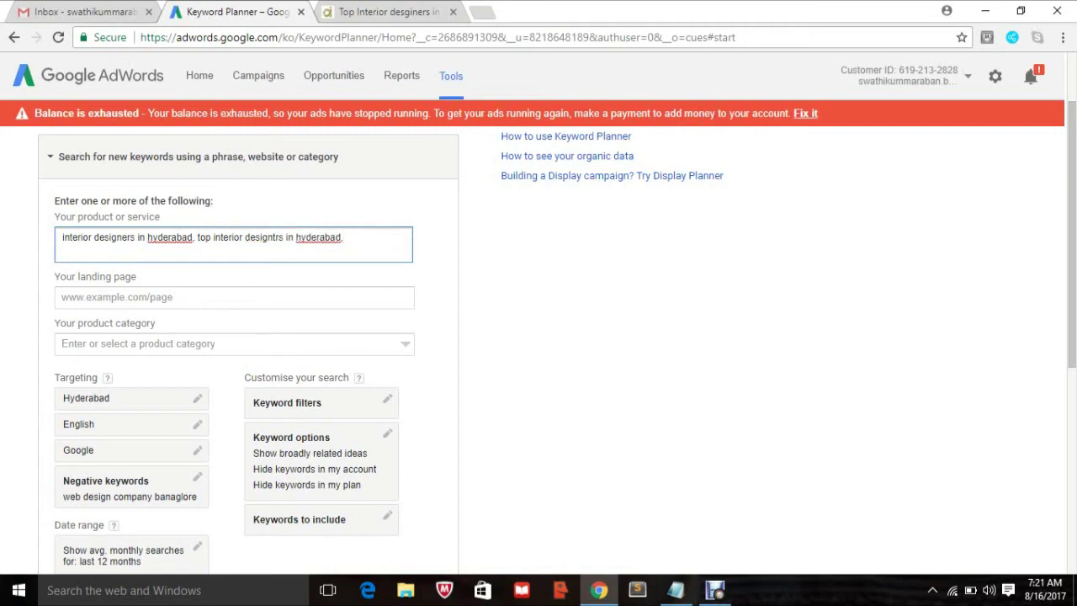
pyautogui.press('BackSpace')
pyautogui.write('er')
pyautogui.press('BackSpace')
pyautogui.press('BackSpace')
# - Add "best interior designers in hyderabad" as the third product or service phrase, without a trailing comma
pyautogui.click(346, 237)
pyautogui.write('best interior')
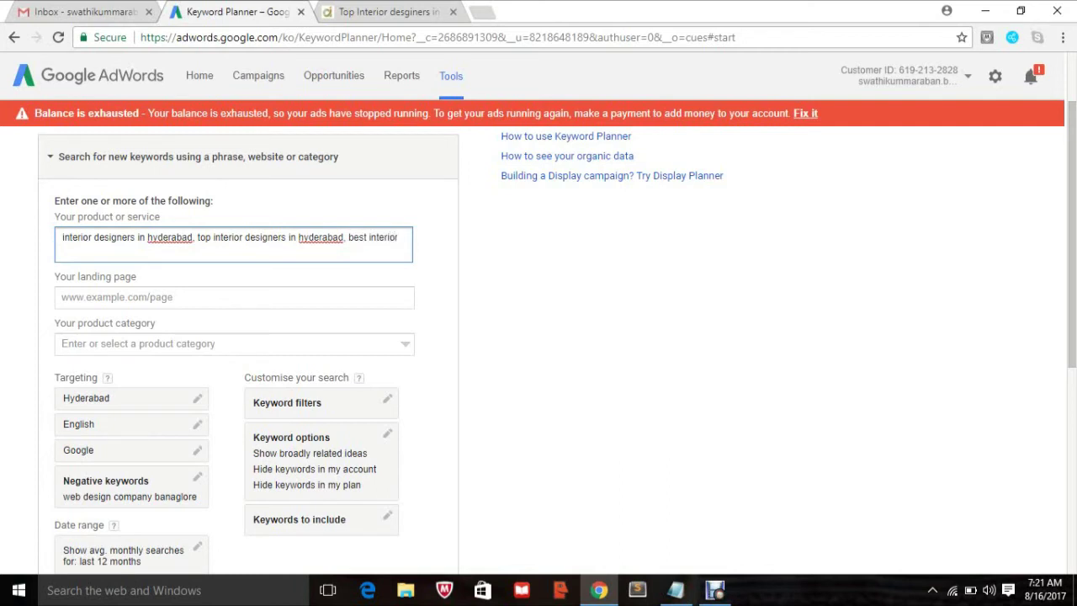
pyautogui.write(' designers in hyderabad,')
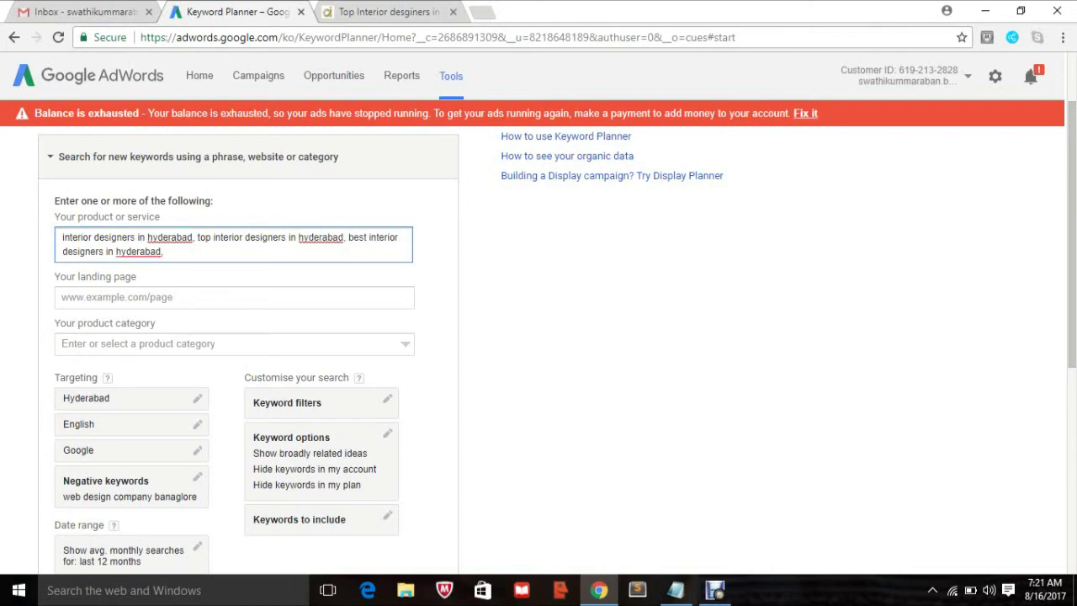
pyautogui.press('BackSpace')
pyautogui.press('BackSpace')
pyautogui.click(197, 398)
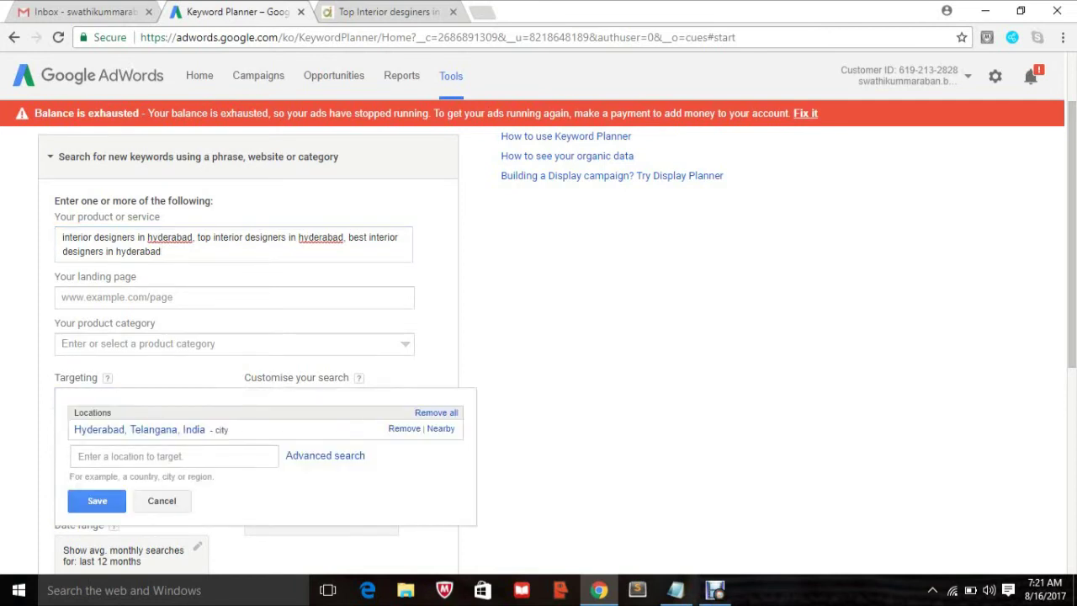
pyautogui.click(78, 456)
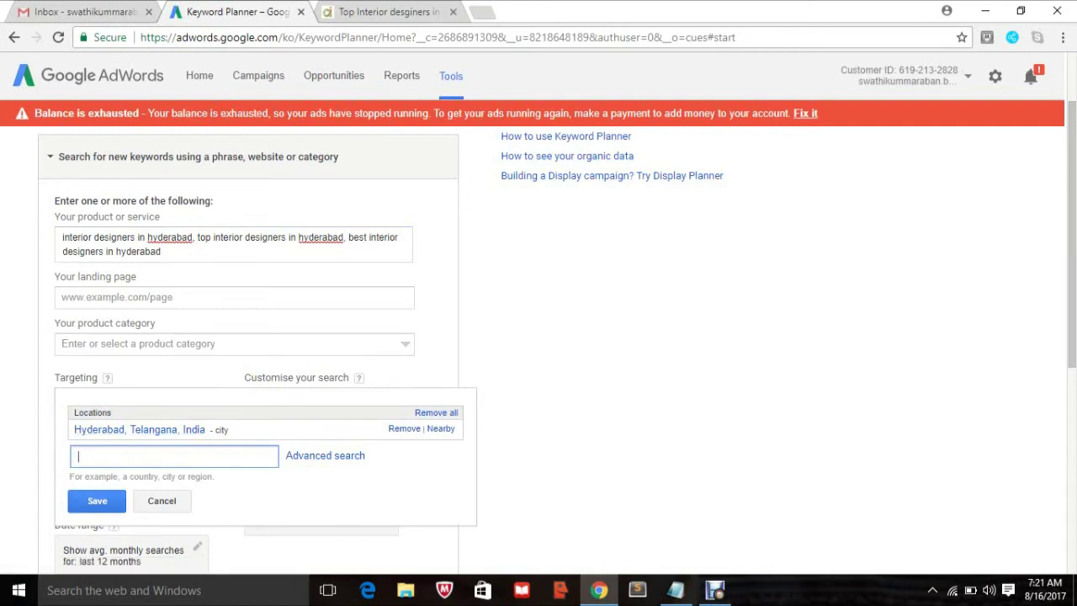
pyautogui.press('Escape')
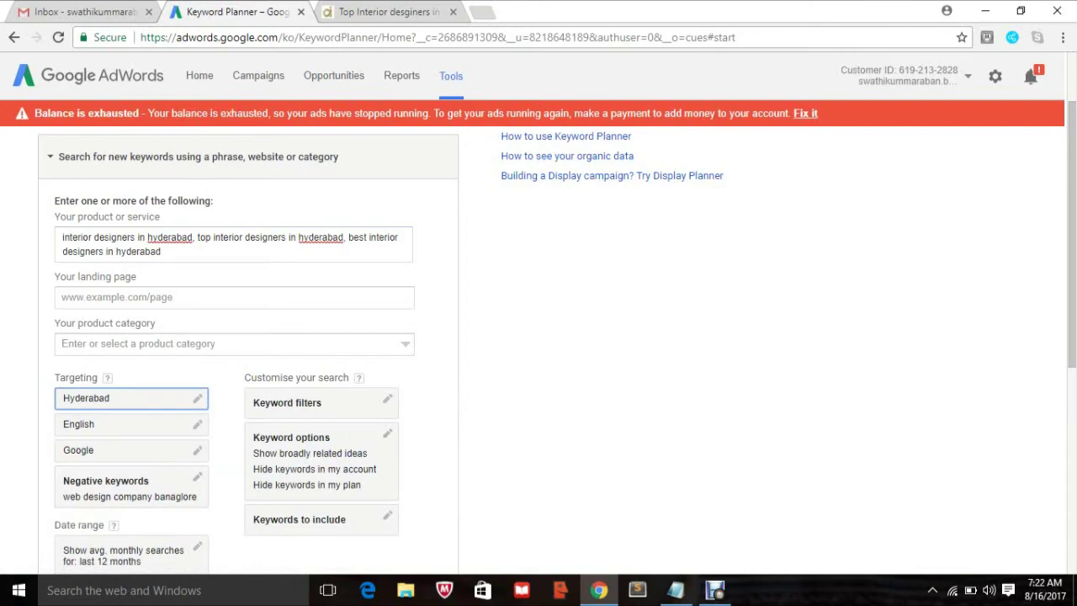
# - Get keyword ideas for the three interior designer phrases and view the search terms table
pyautogui.scroll(-1, 555, 337)
pyautogui.scroll(-1, 556, 336)
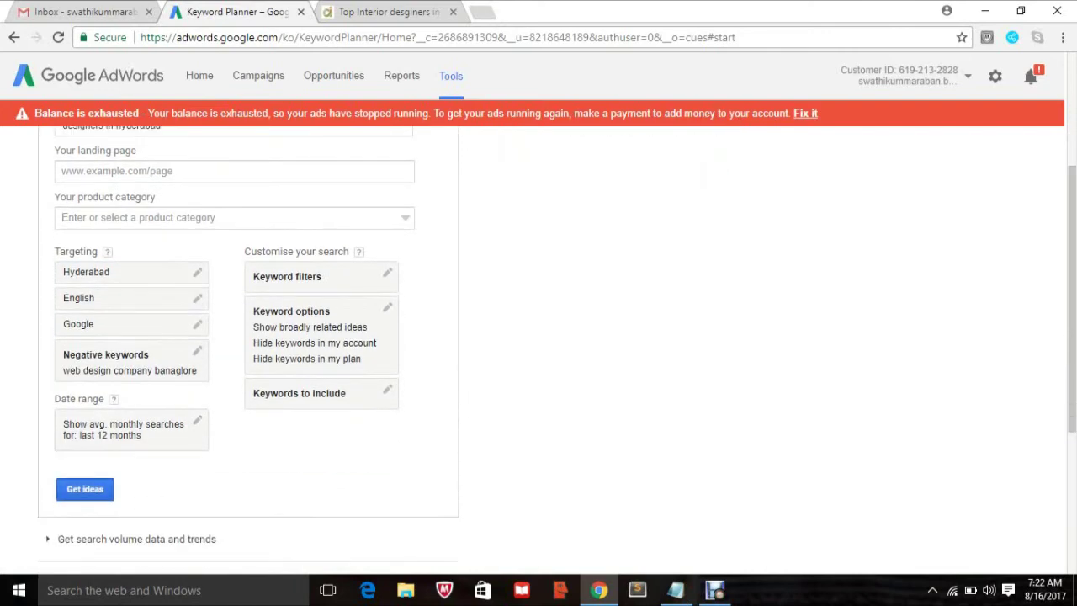
pyautogui.press('Return')
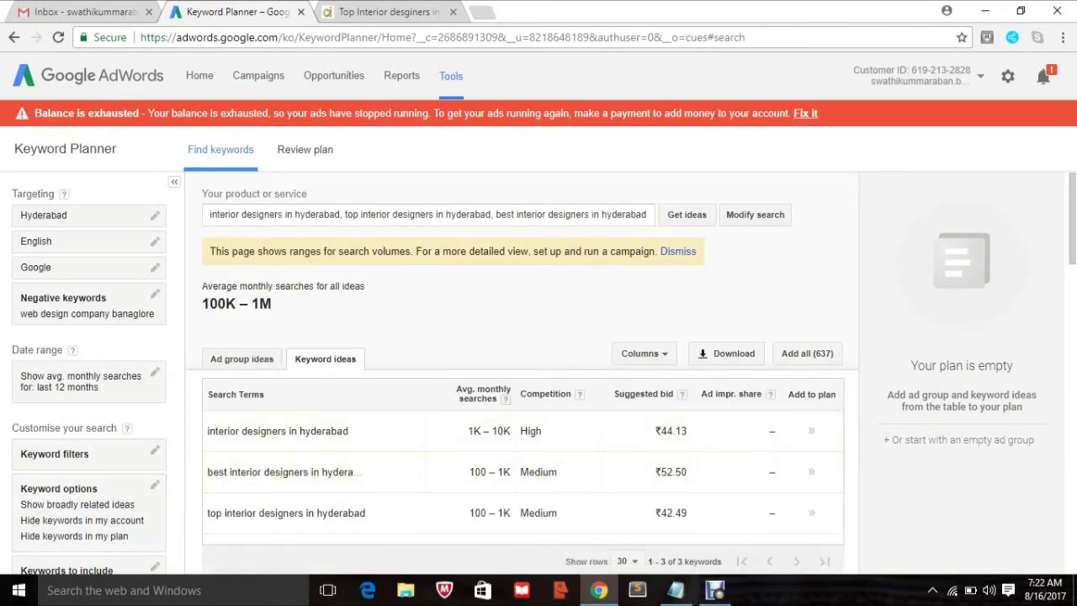
pyautogui.scroll(-2, 811, 480)
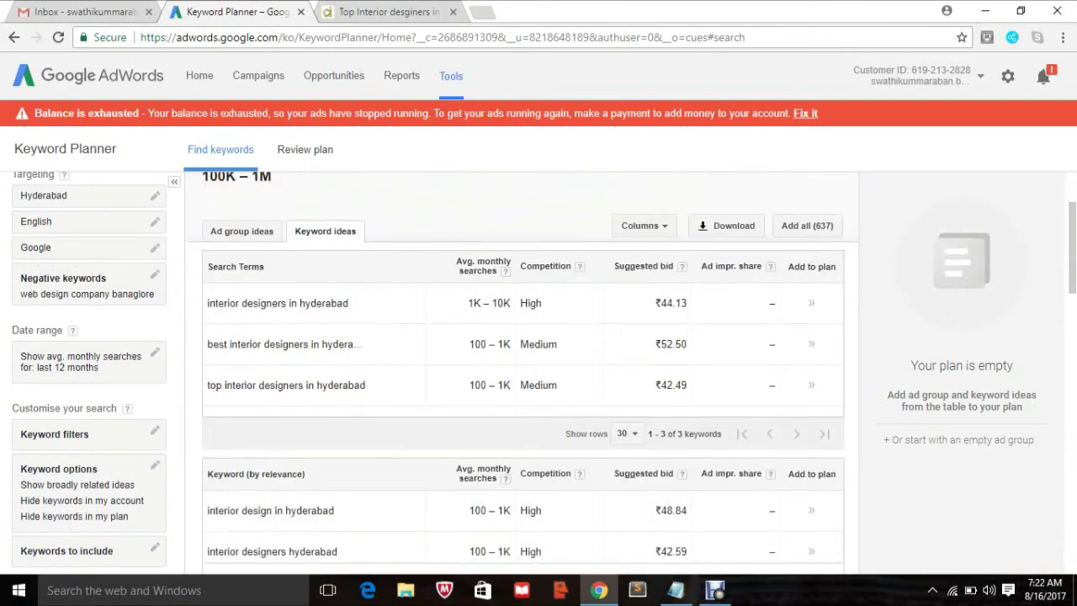
# - Switch to the Notepad notes and add "relavancy" below "google keyword planner", leaving one blank line between them
pyautogui.click(676, 590)
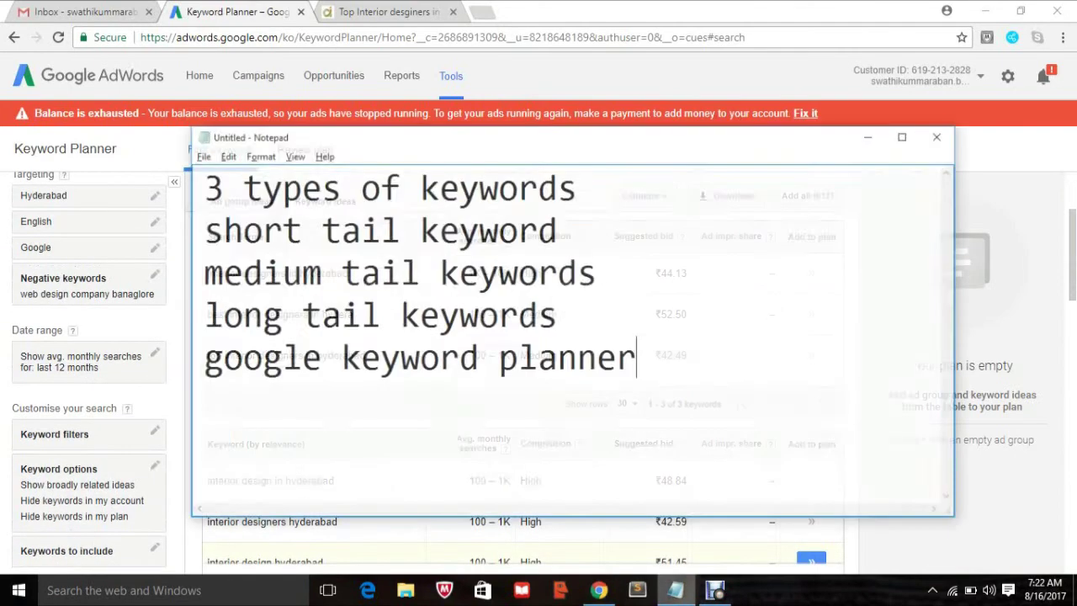
pyautogui.press('Return')
pyautogui.press('Return')
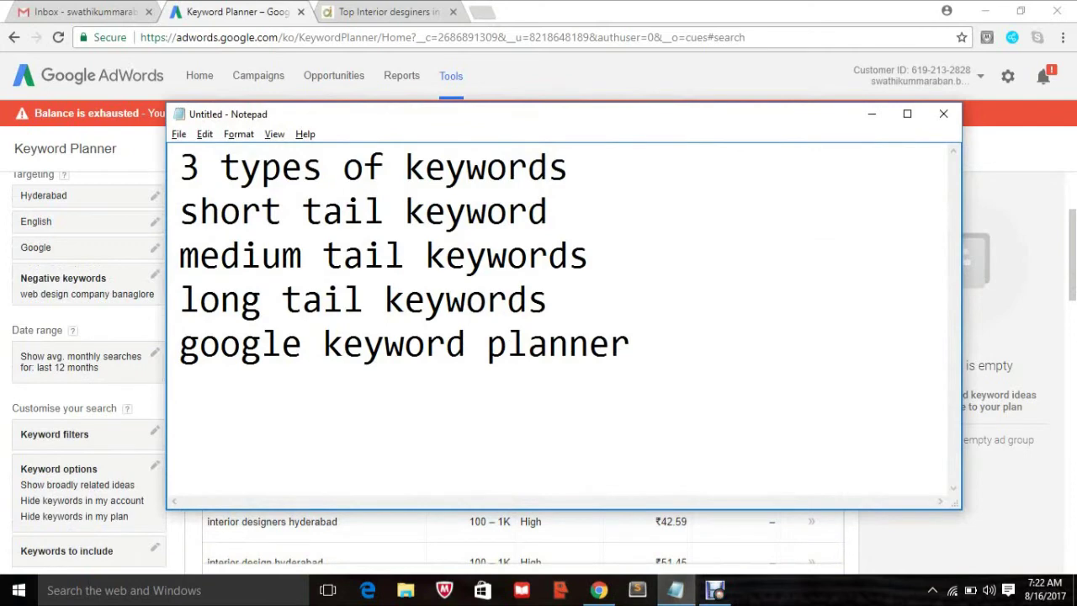
pyautogui.write('rel')
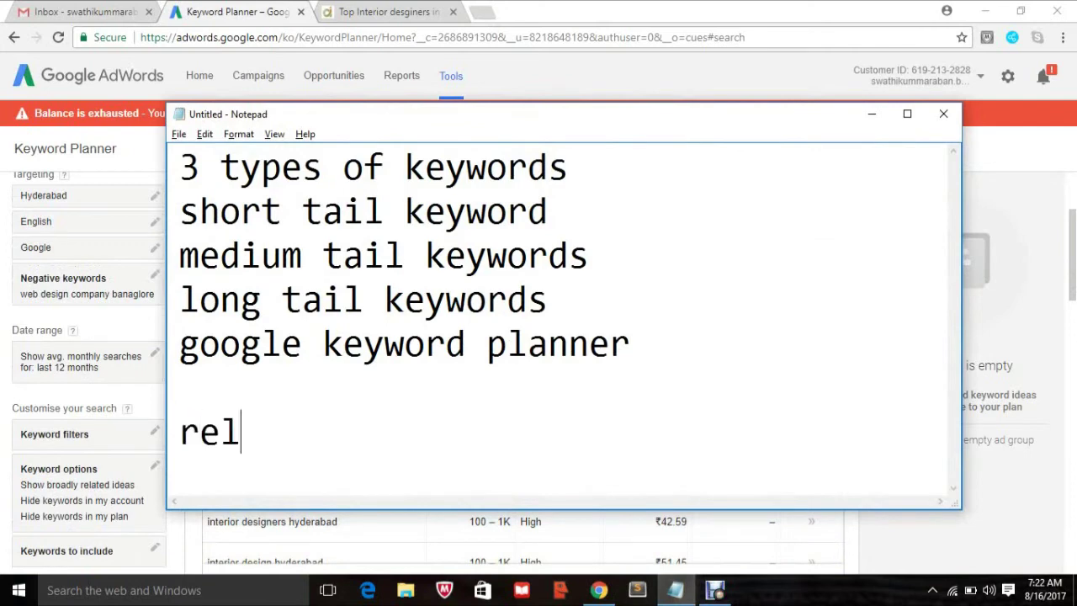
pyautogui.write('avancy')
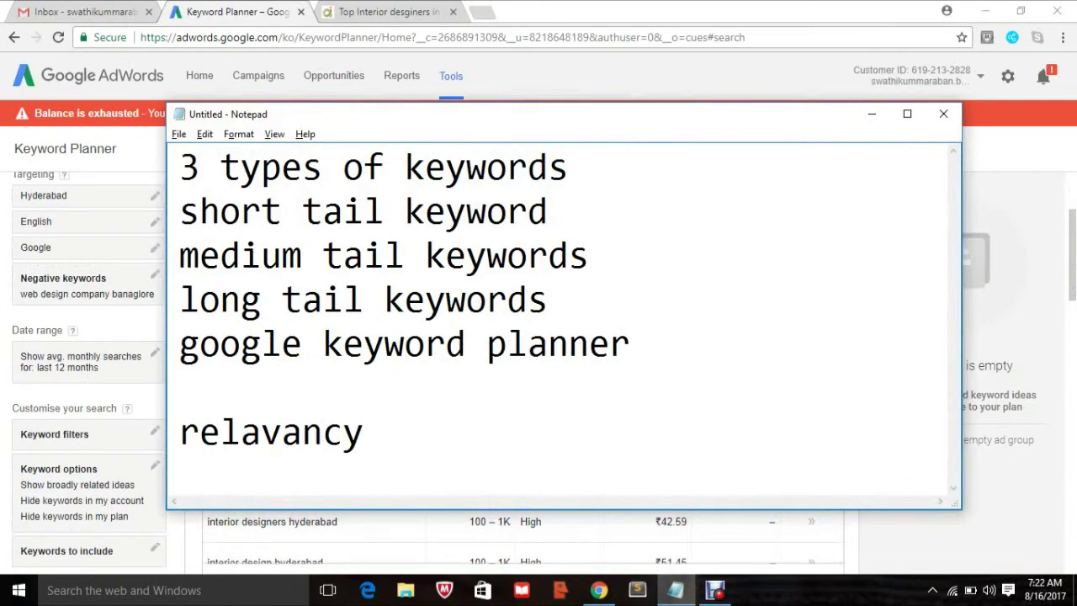
# - Add "avg monthly search" and "competition" as separate lines below "relavancy" in the notes
pyautogui.press('Return')
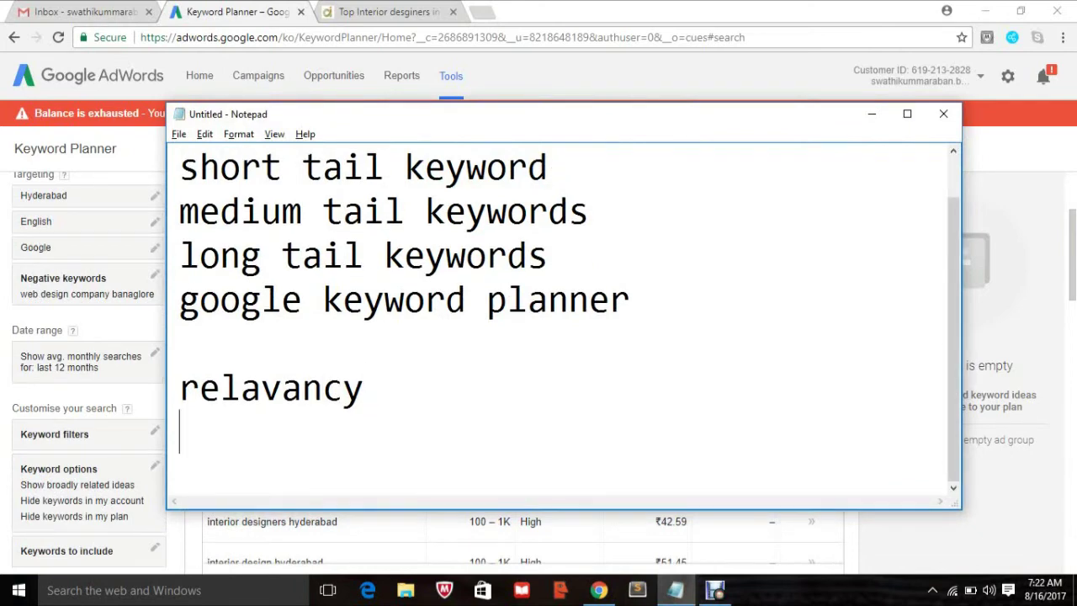
pyautogui.write('avg m')
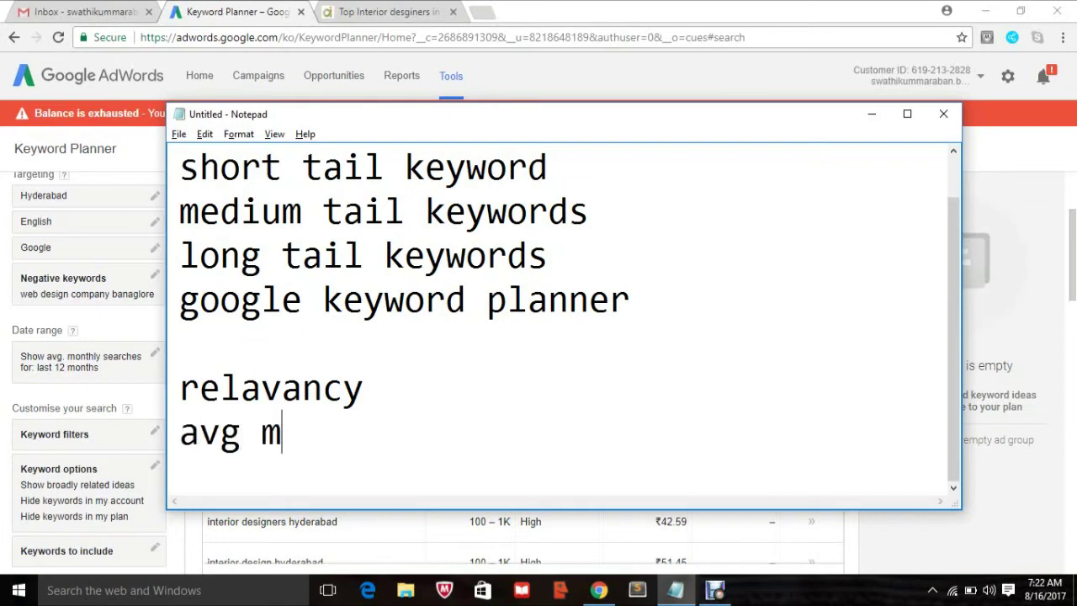
pyautogui.write('onthly ')
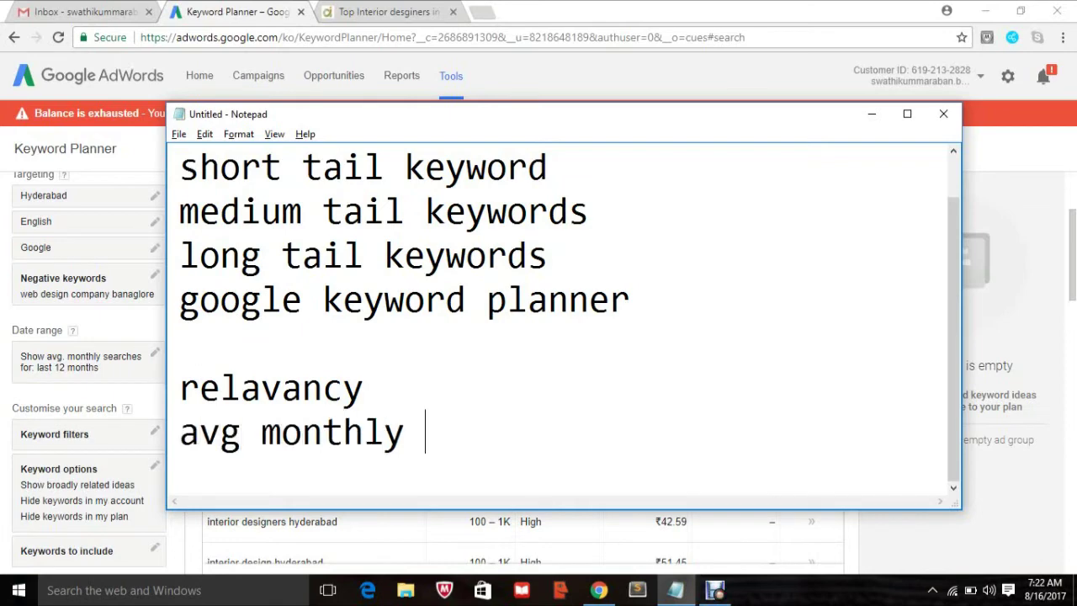
pyautogui.write('search')
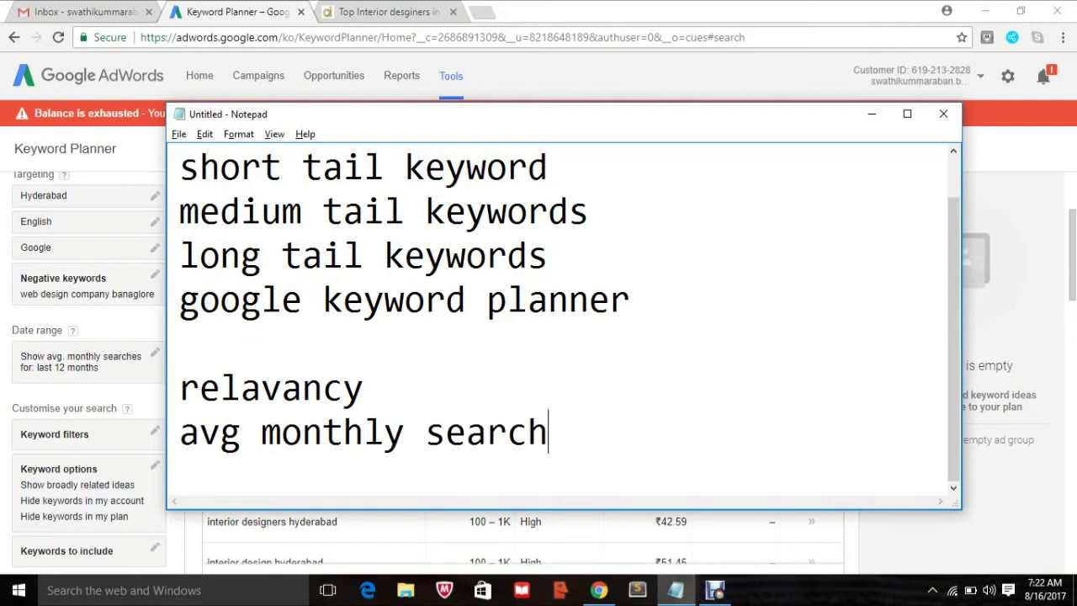
pyautogui.press('Return')
pyautogui.write('comp')
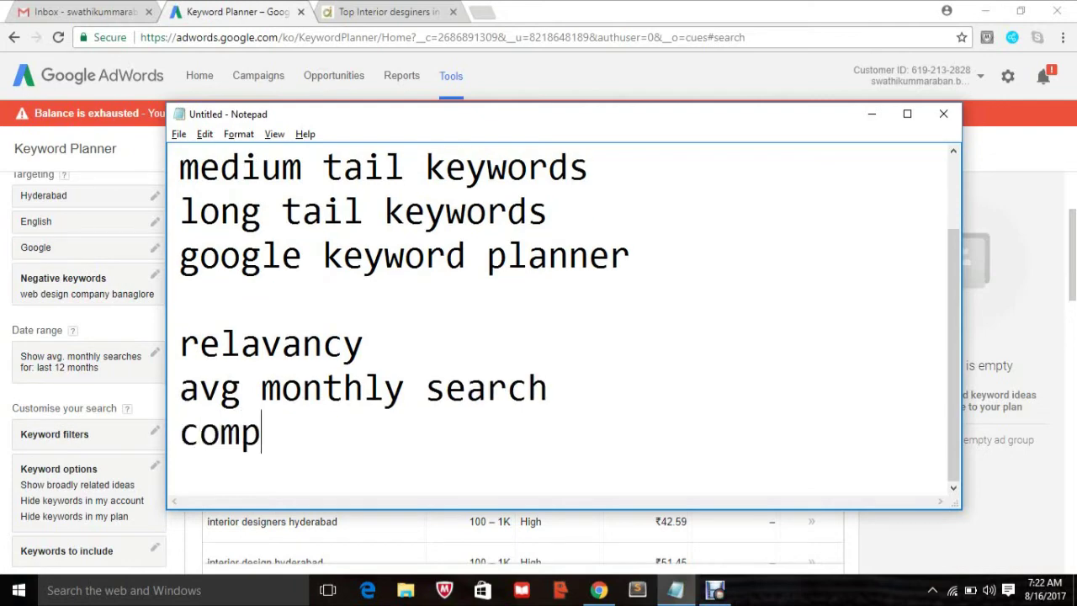
pyautogui.write('etition')
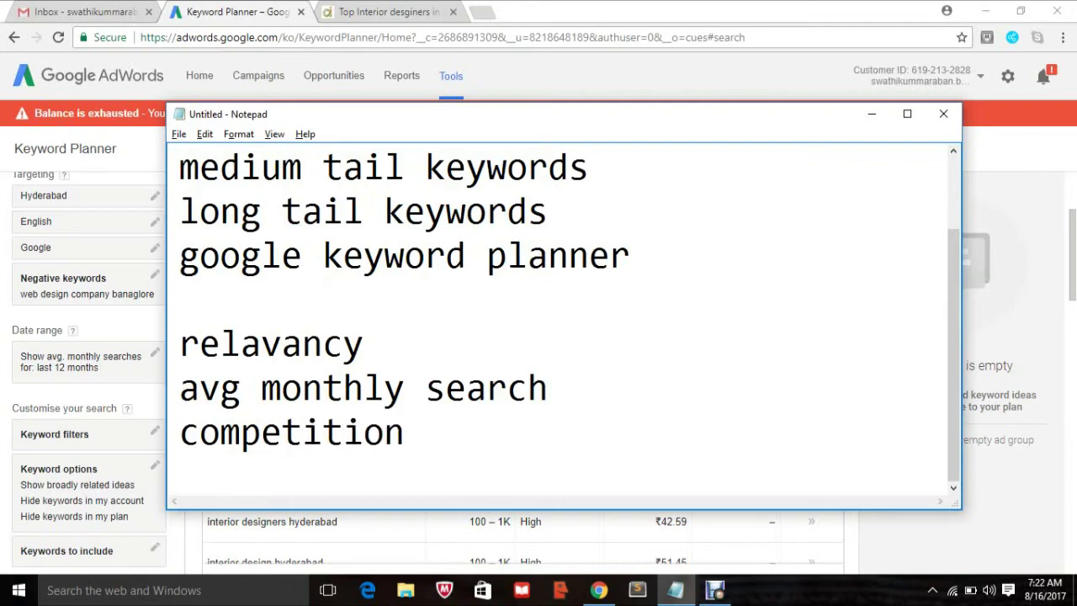
# - Switch back to Keyword Planner and add all three interior designer search terms to the plan
pyautogui.hotkey('alt', 'Tab')
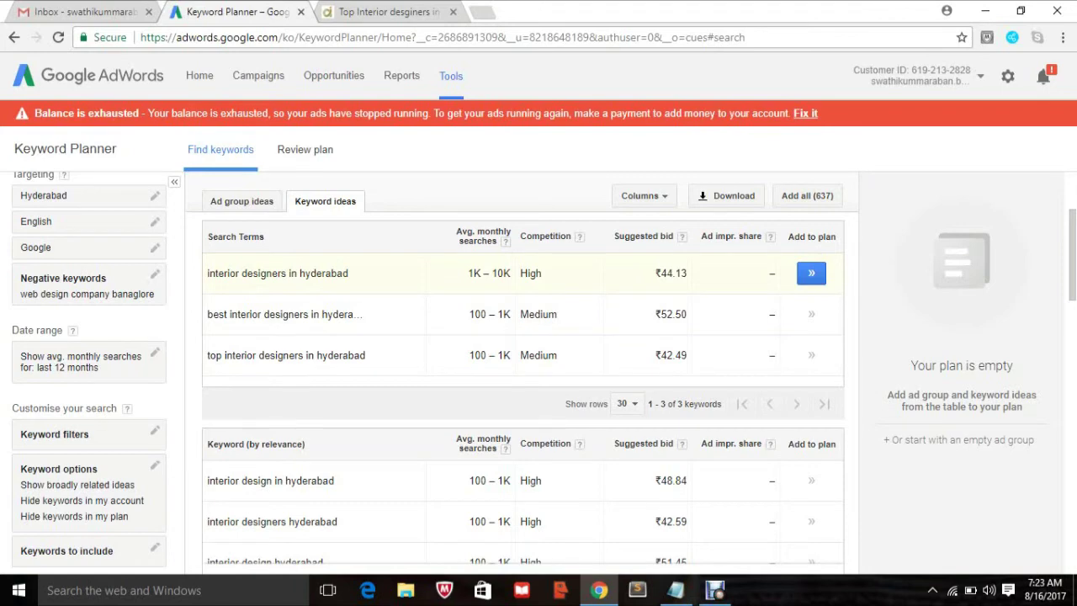
pyautogui.click(811, 272)
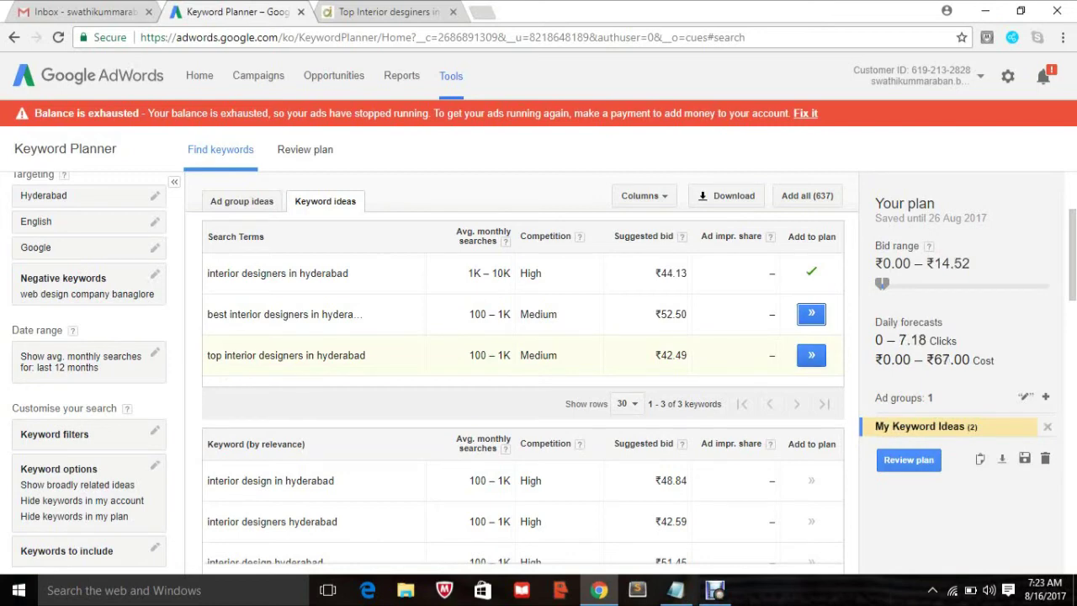
pyautogui.click(811, 354)
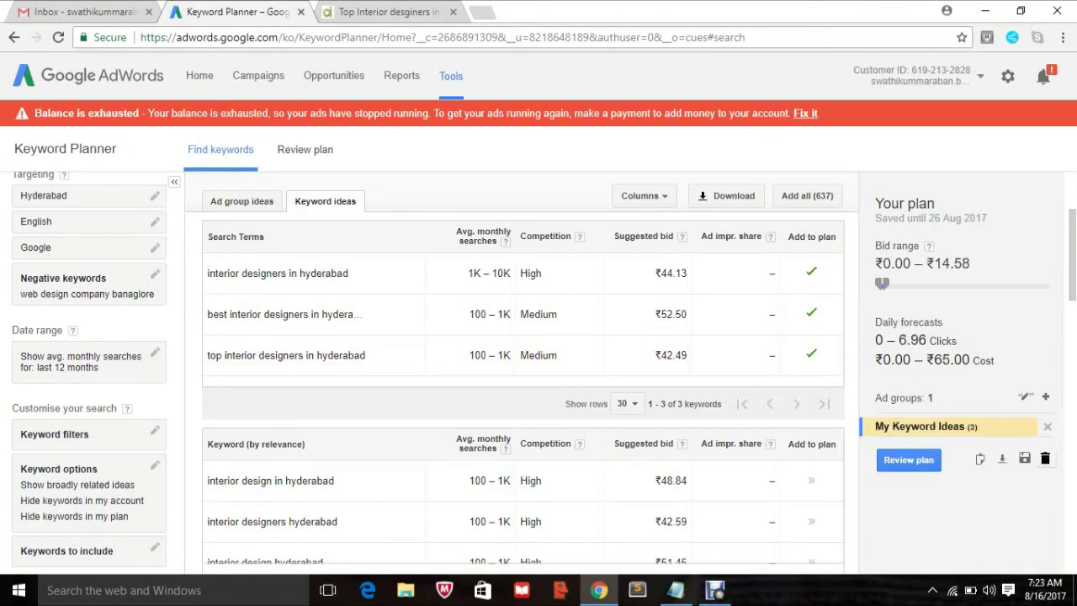
# - Add the keyword ideas "interior design in hyderabad", "interior designers hyderabad" and "interior design hyderabad" to the plan
pyautogui.scroll(-1, 522, 370)
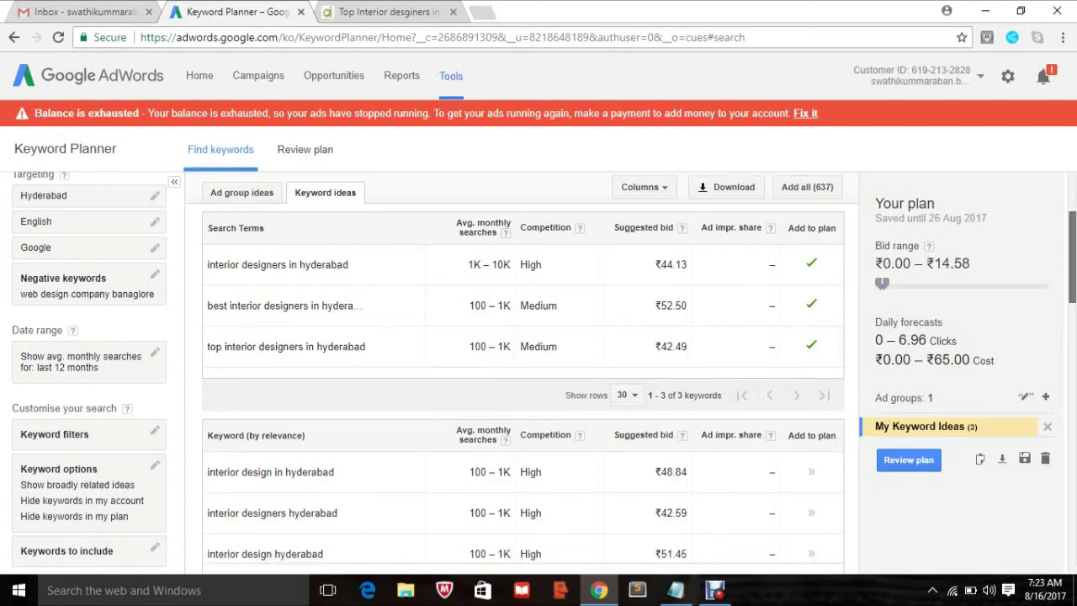
pyautogui.scroll(1, 522, 370)
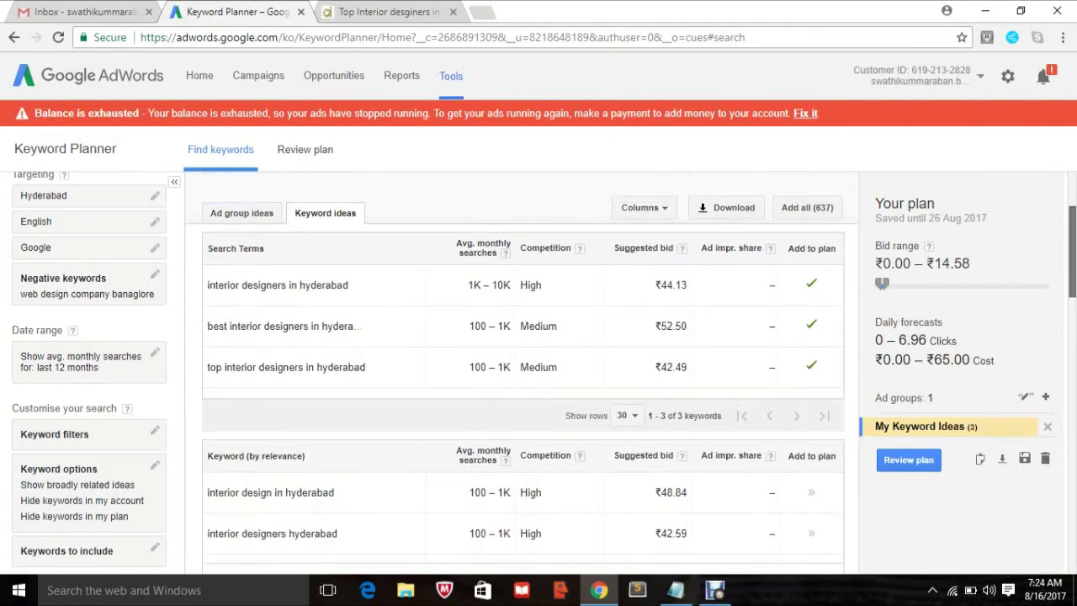
pyautogui.scroll(-1, 521, 370)
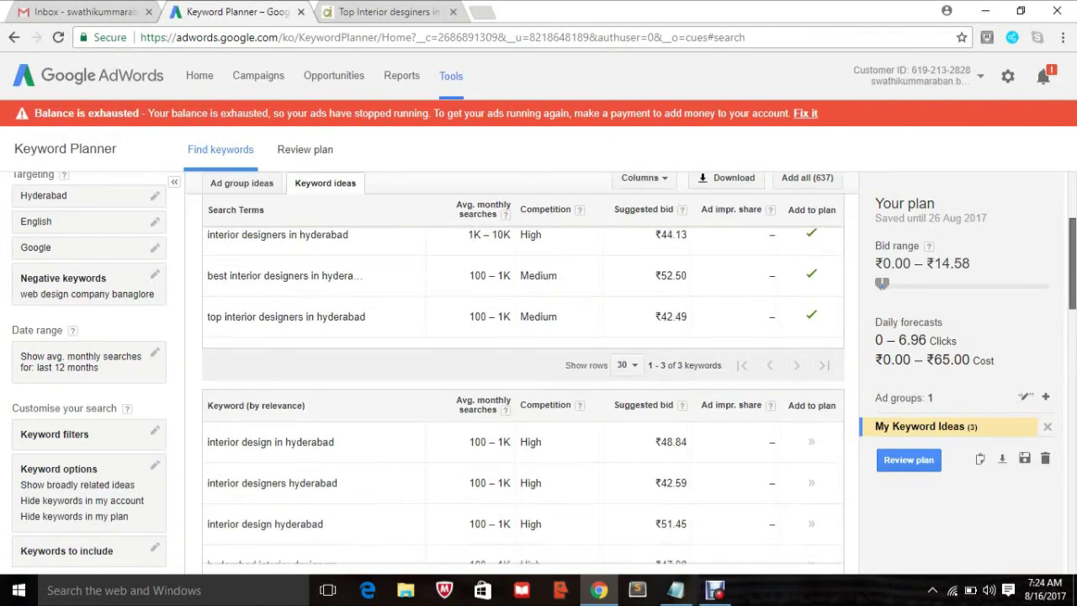
pyautogui.scroll(-1, 522, 371)
pyautogui.scroll(-1, 522, 371)
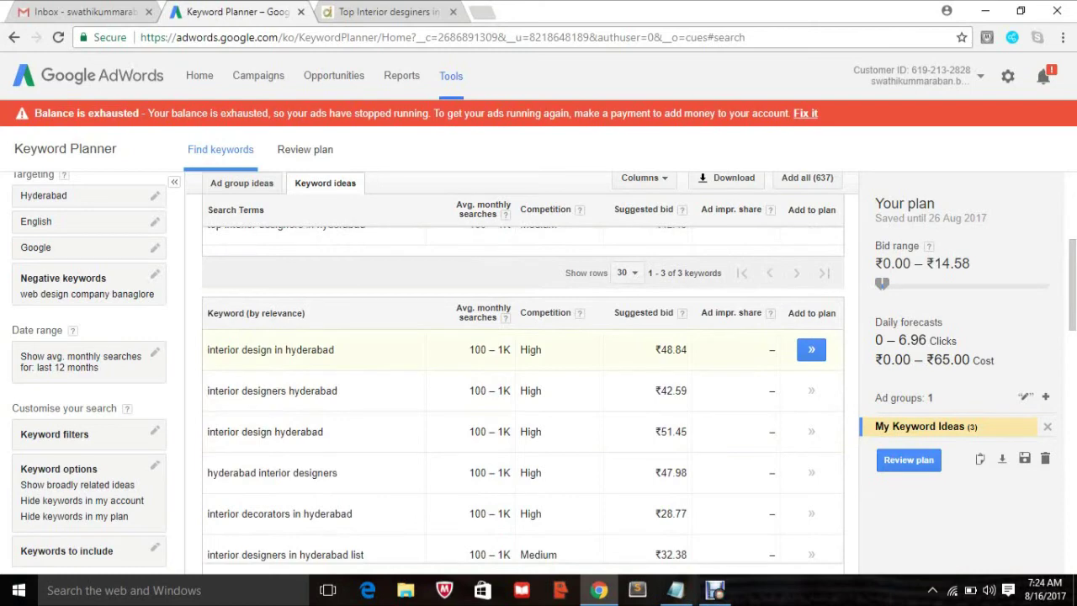
pyautogui.click(811, 349)
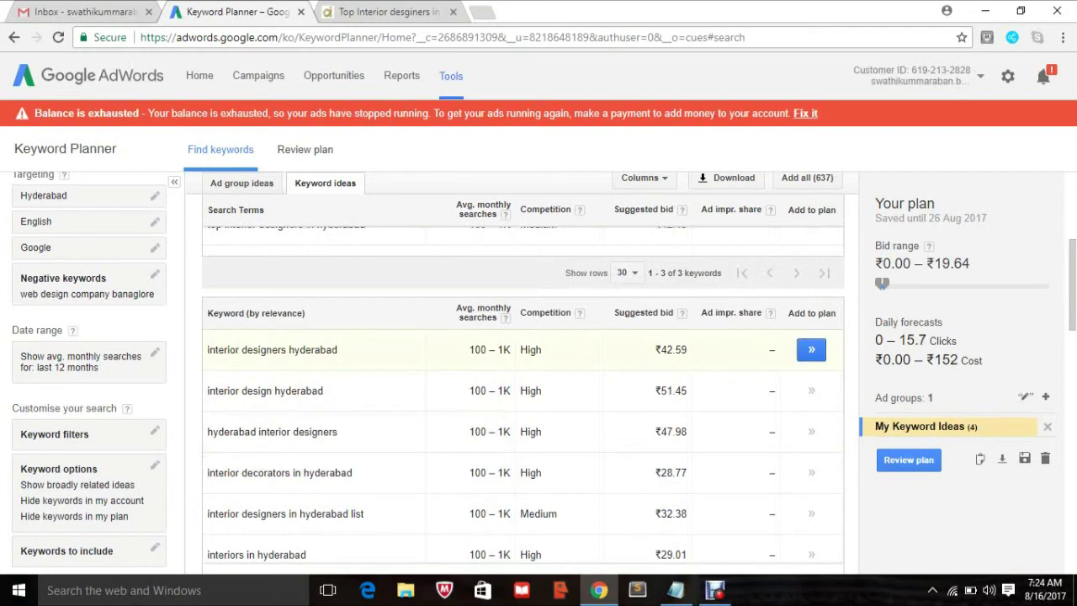
pyautogui.click(811, 349)
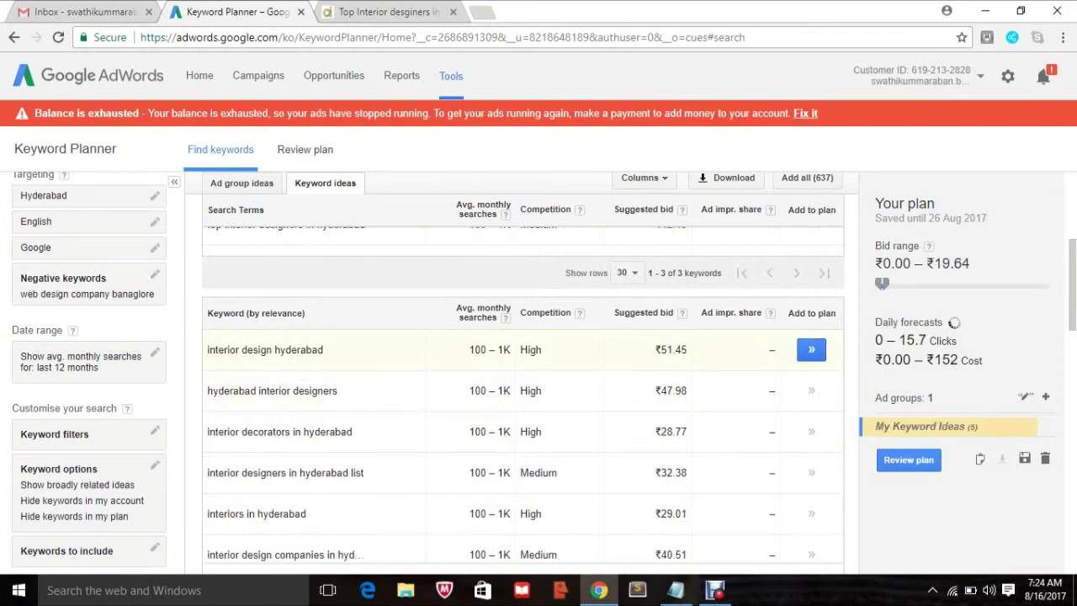
pyautogui.click(811, 349)
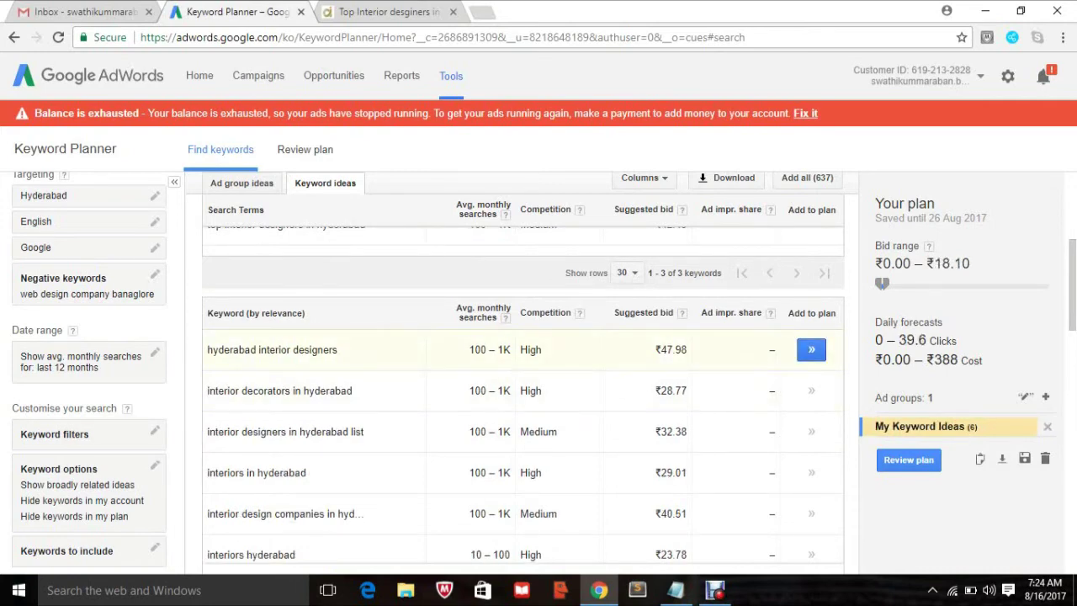
# - Add "hyderabad interior designers", "interior decorators in hyderabad" and "interiors in hyderabad" to the plan
pyautogui.click(811, 349)
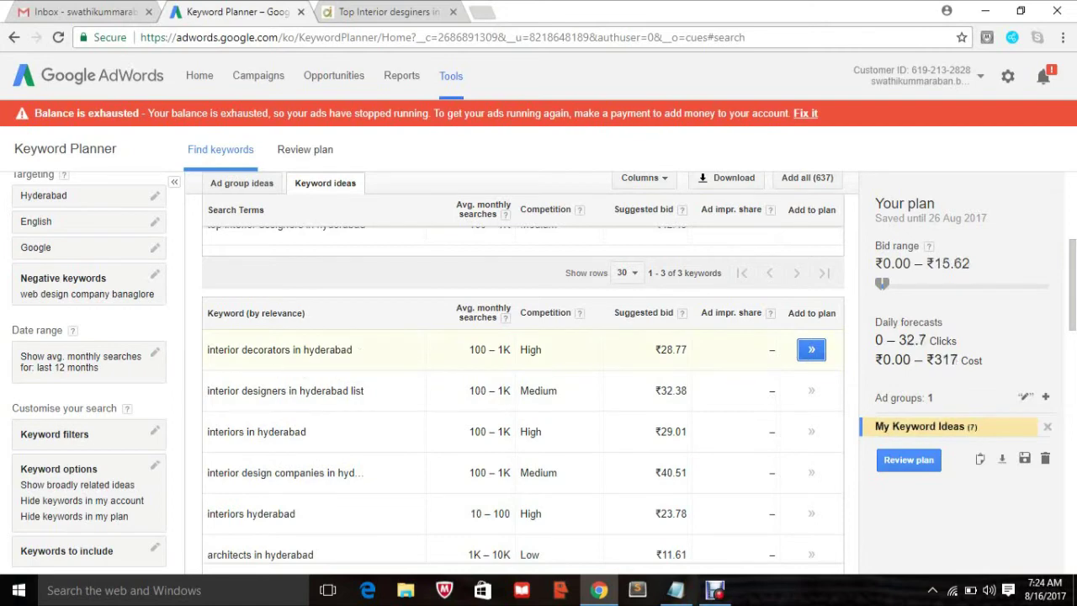
pyautogui.click(811, 349)
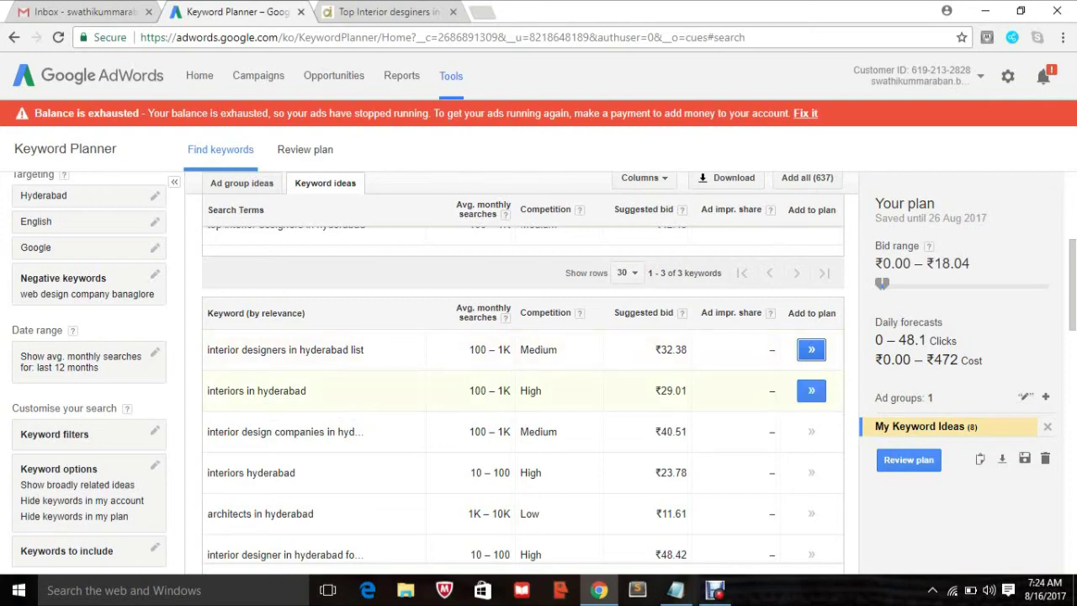
pyautogui.click(811, 391)
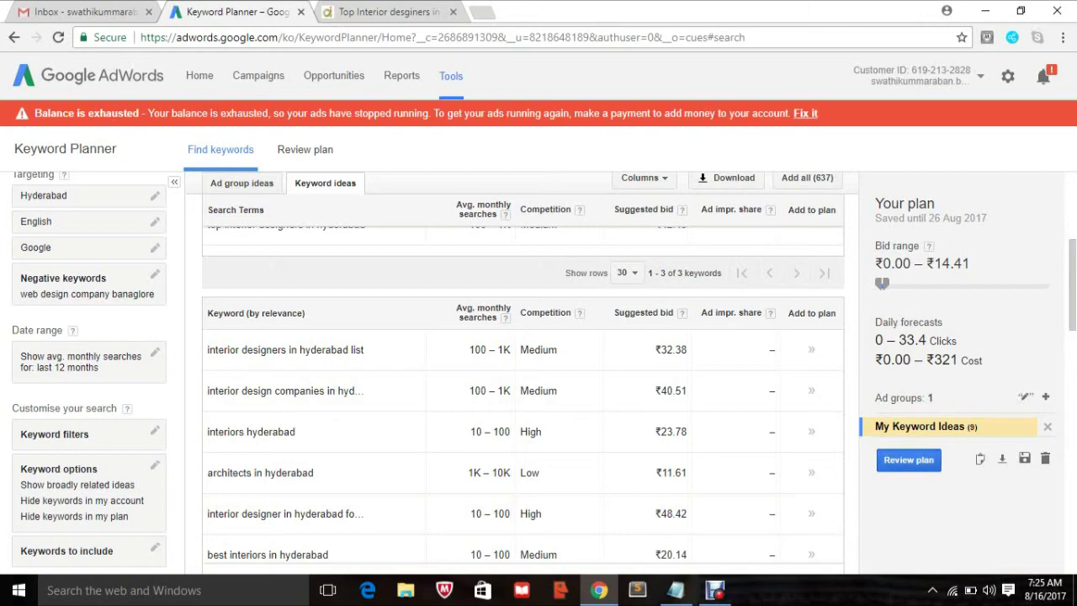
# - Review the plan's performance forecasts and examine the list of added keywords in the per-keyword view
pyautogui.click(908, 459)
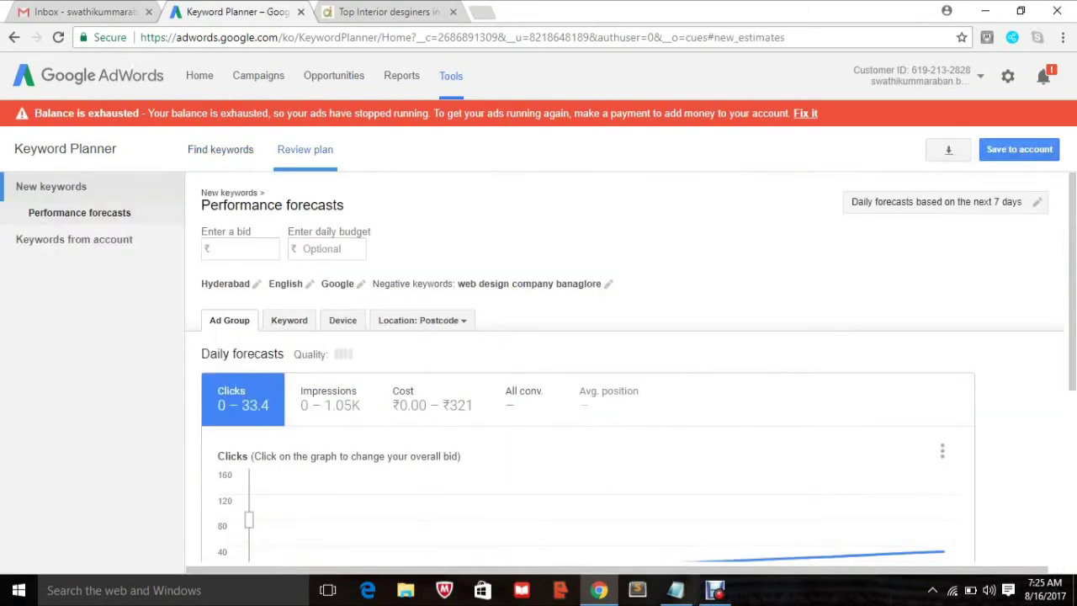
pyautogui.scroll(-3, 631, 366)
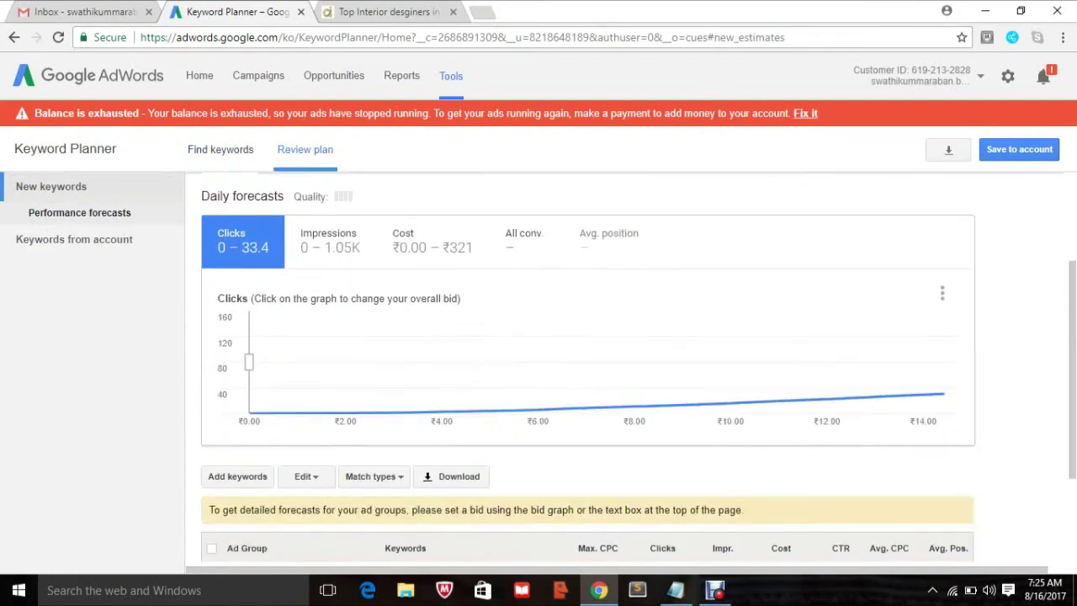
pyautogui.scroll(2, 631, 367)
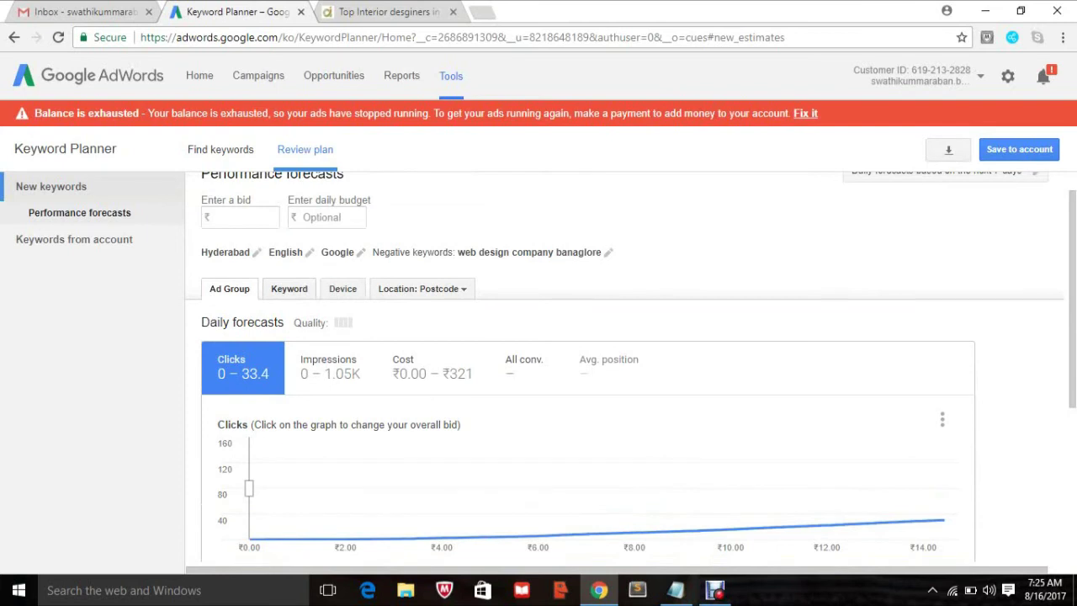
pyautogui.click(288, 289)
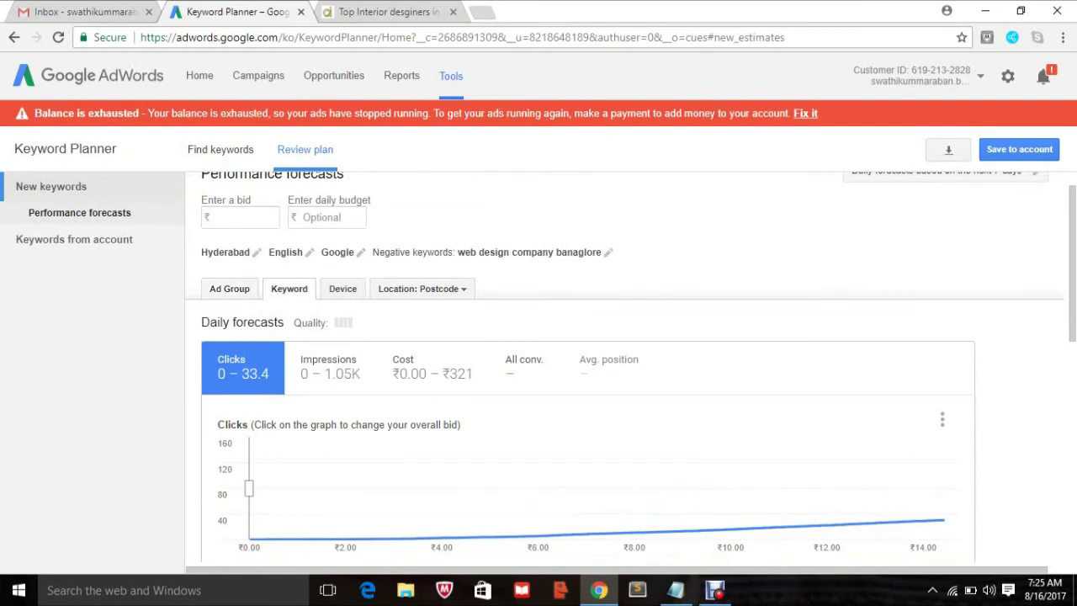
pyautogui.scroll(-2, 589, 366)
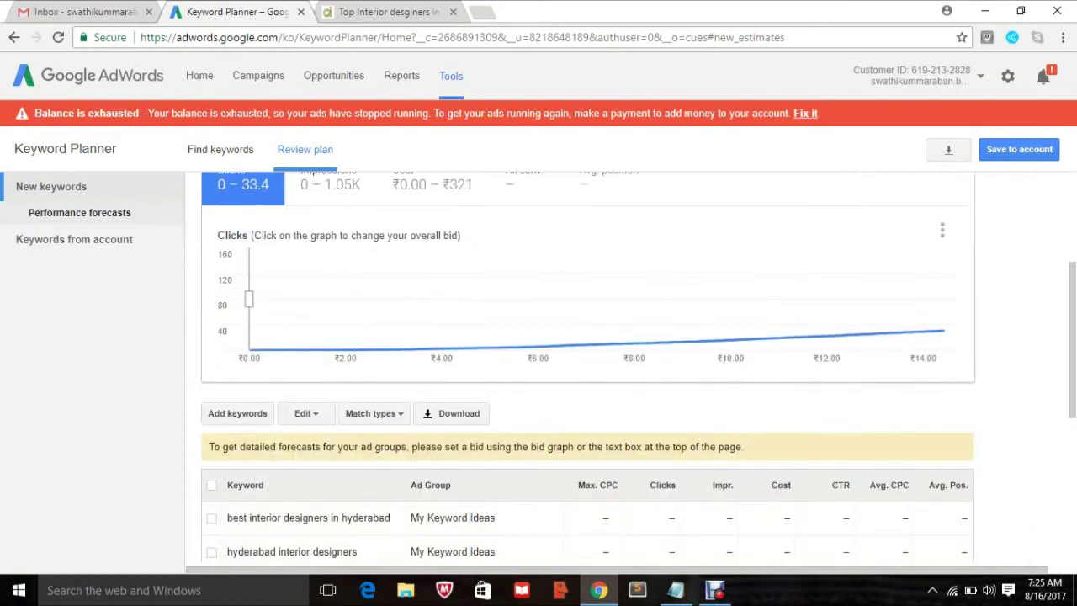
pyautogui.scroll(-4, 594, 240)
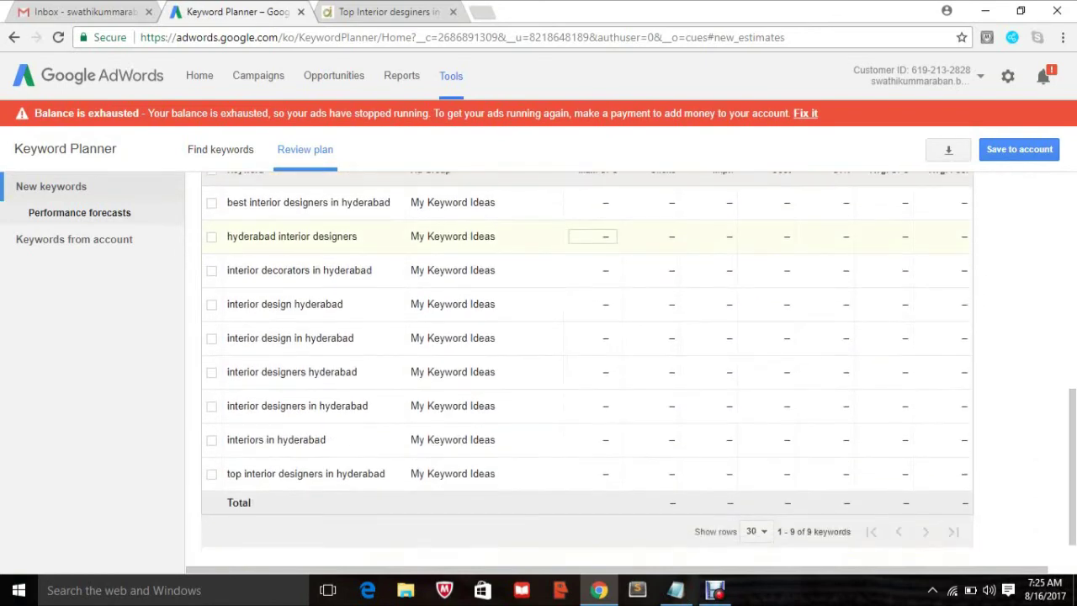
pyautogui.scroll(2, 593, 239)
pyautogui.scroll(-2, 594, 240)
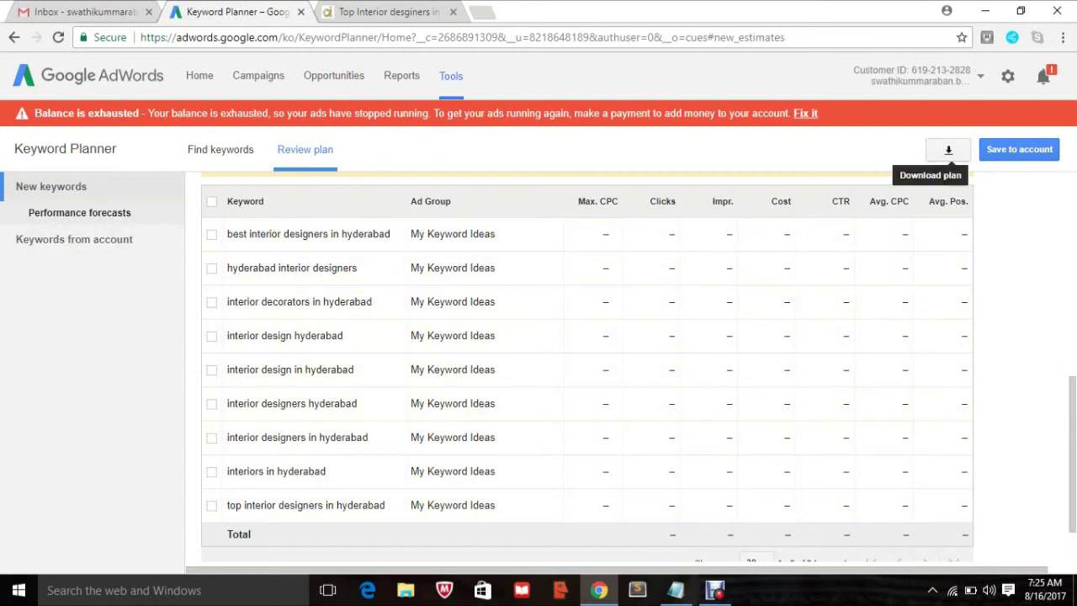
# - Try to download the keyword plan in Excel CSV format
pyautogui.click(949, 150)
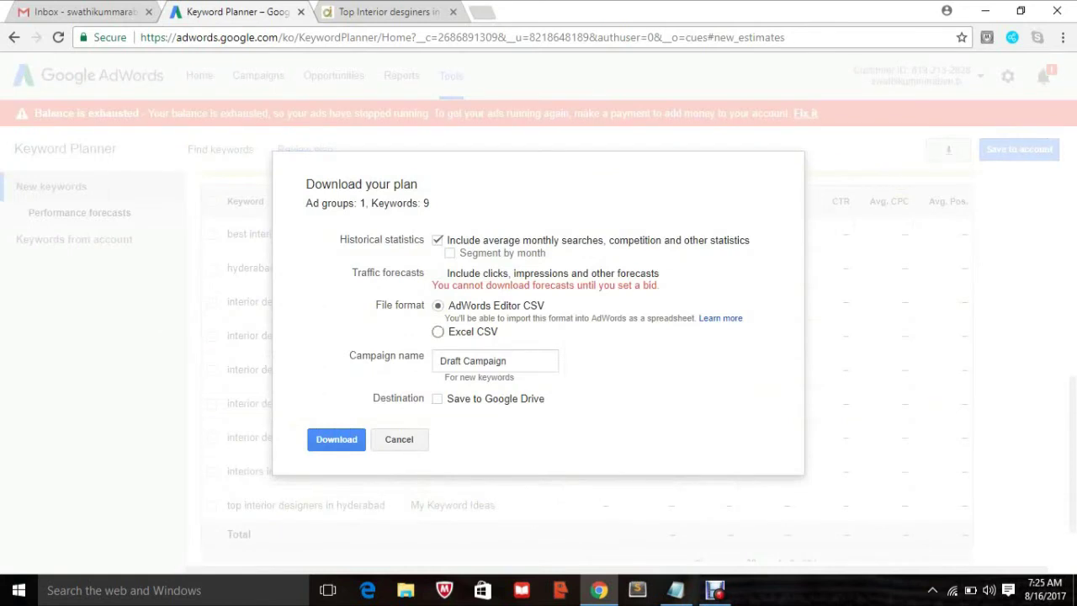
pyautogui.click(437, 332)
pyautogui.click(337, 440)
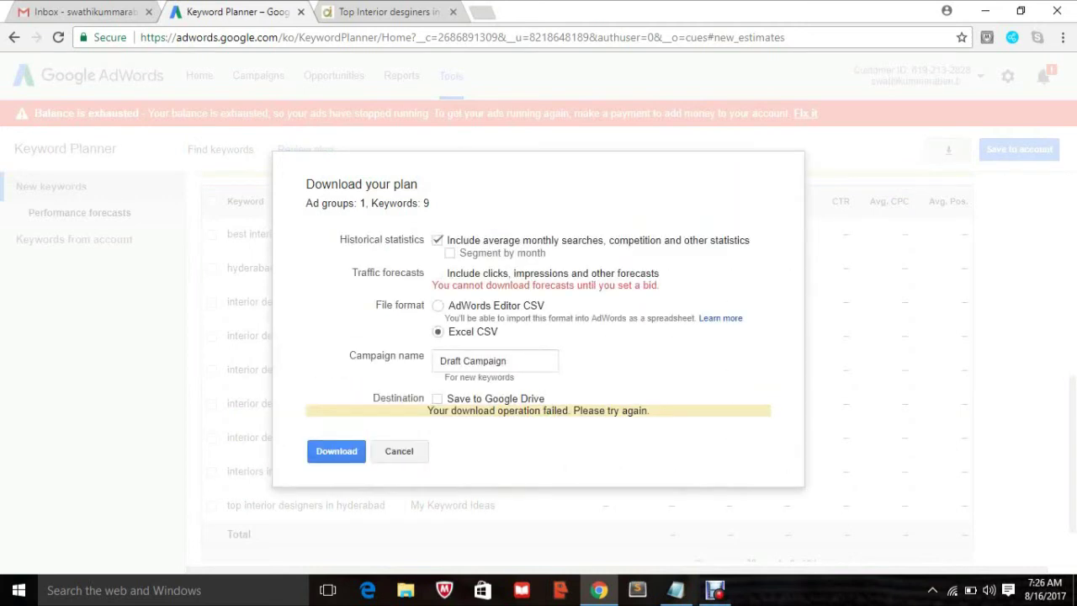
# - Download the keyword plan in AdWords Editor CSV format and save the file
pyautogui.click(438, 306)
pyautogui.click(337, 451)
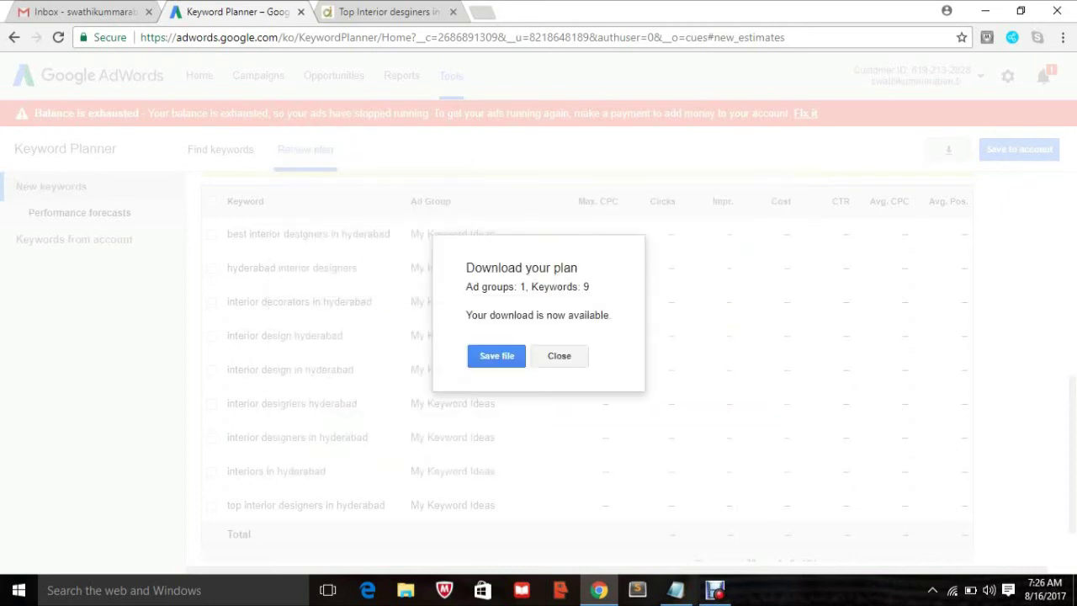
pyautogui.click(497, 355)
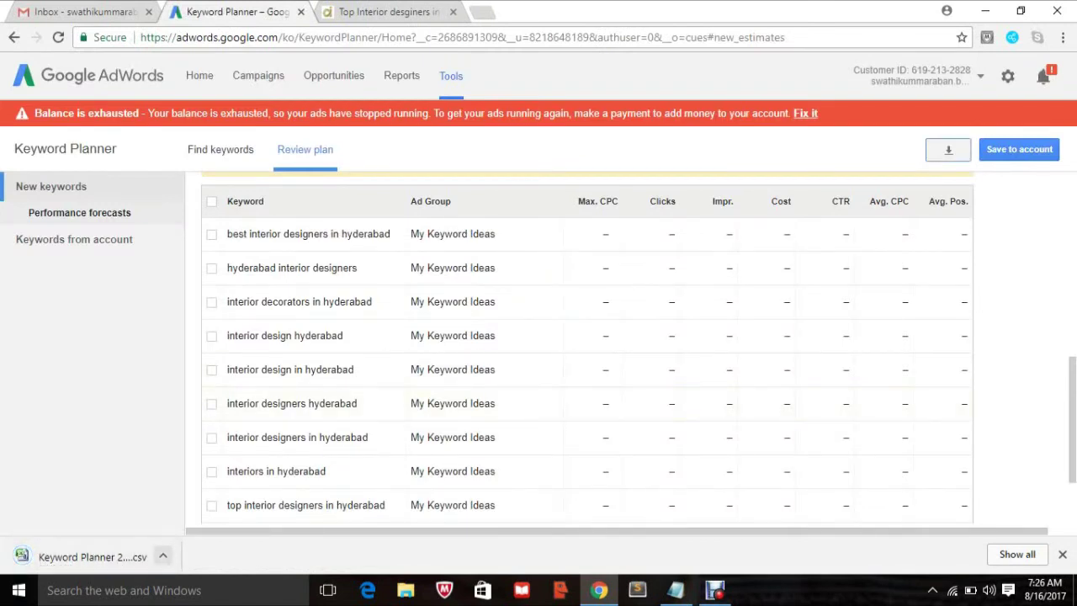
# - Open the downloaded Keyword Planner CSV file in Excel and bring its window to the front
pyautogui.click(163, 555)
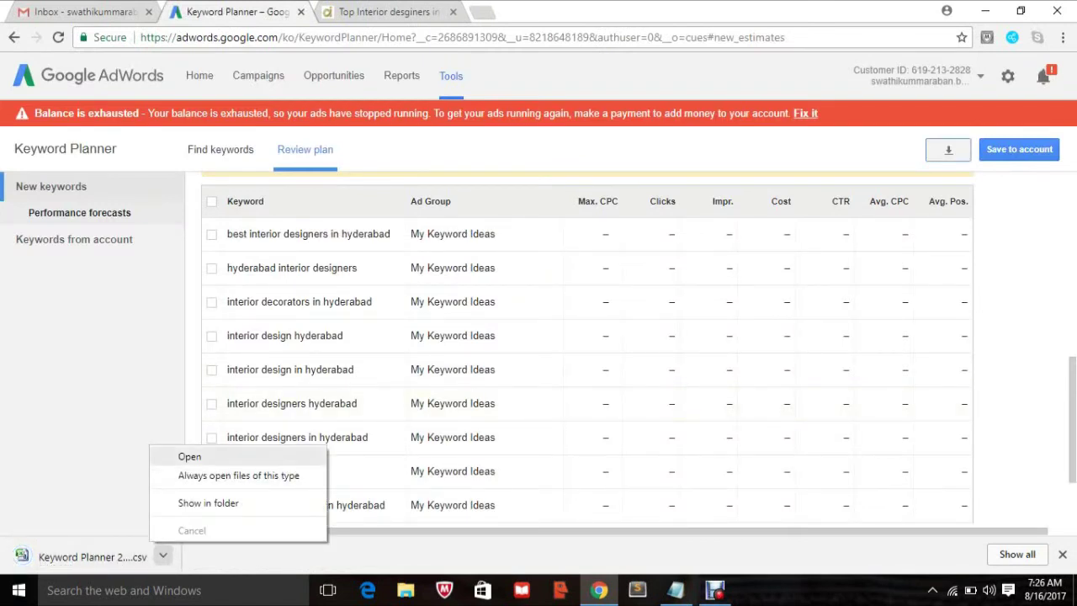
pyautogui.click(191, 455)
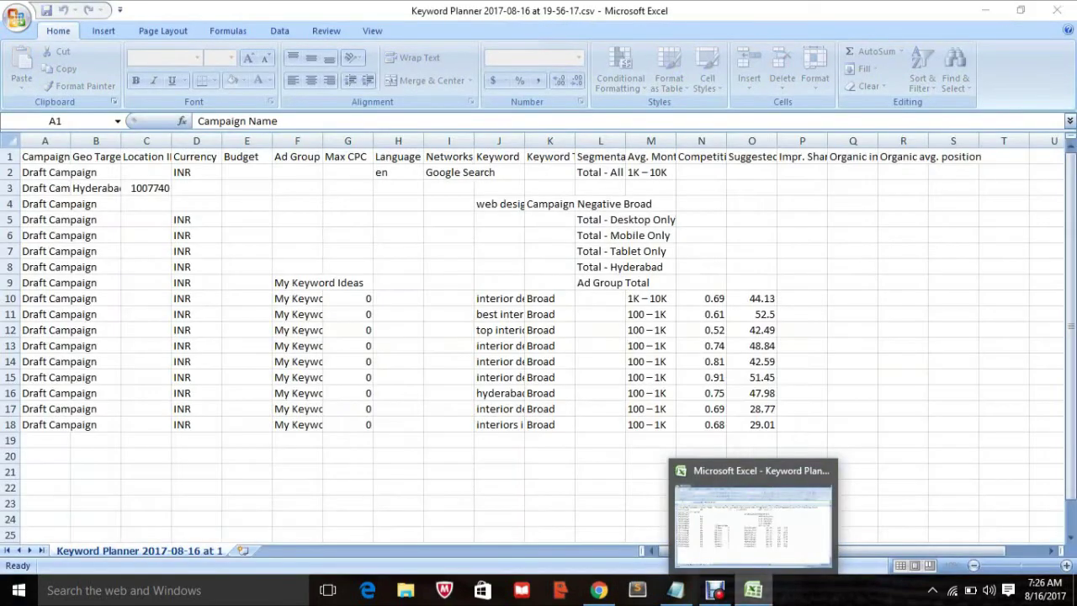
pyautogui.click(753, 590)
pyautogui.click(753, 590)
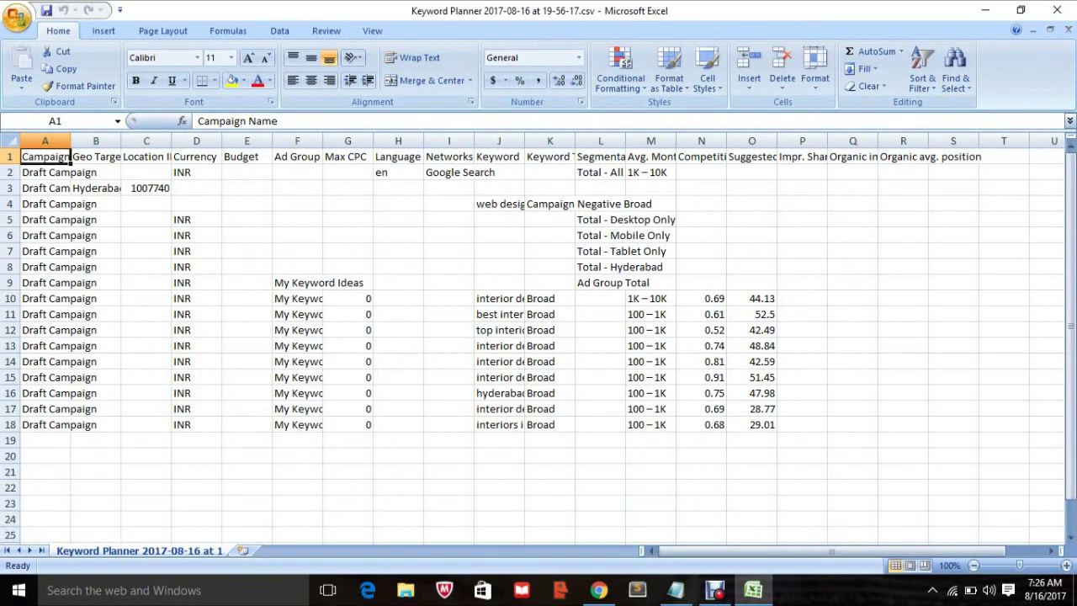
# - Delete columns A through I, from Campaign Name to Networks, so the sheet starts with the Keyword column
pyautogui.hotkey('ctrl', 'space')
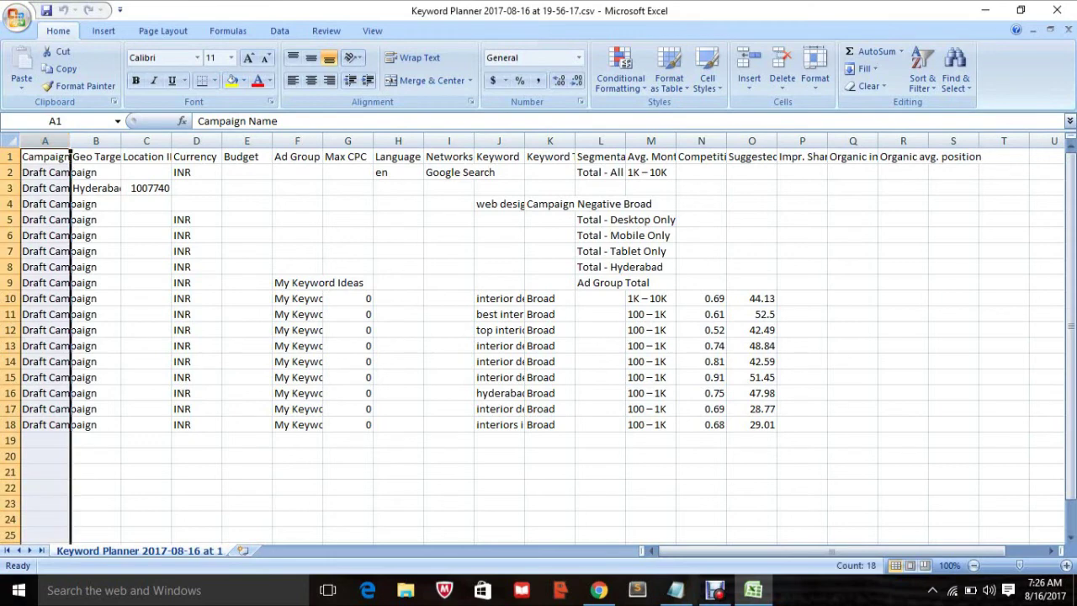
pyautogui.moveTo(45, 140); pyautogui.dragTo(473, 141)
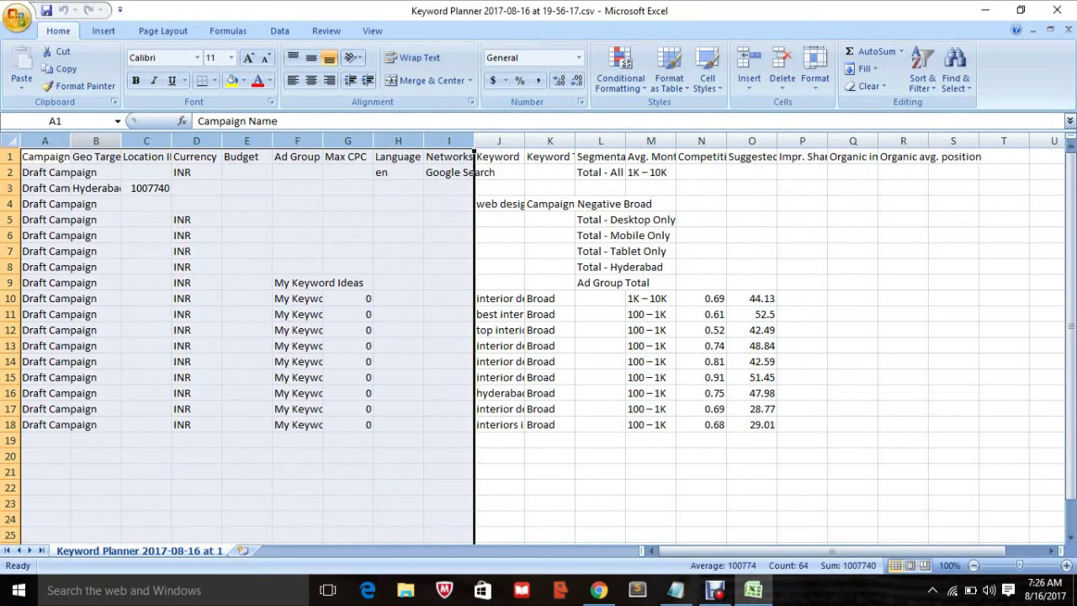
pyautogui.rightClick(93, 141)
pyautogui.click(128, 246)
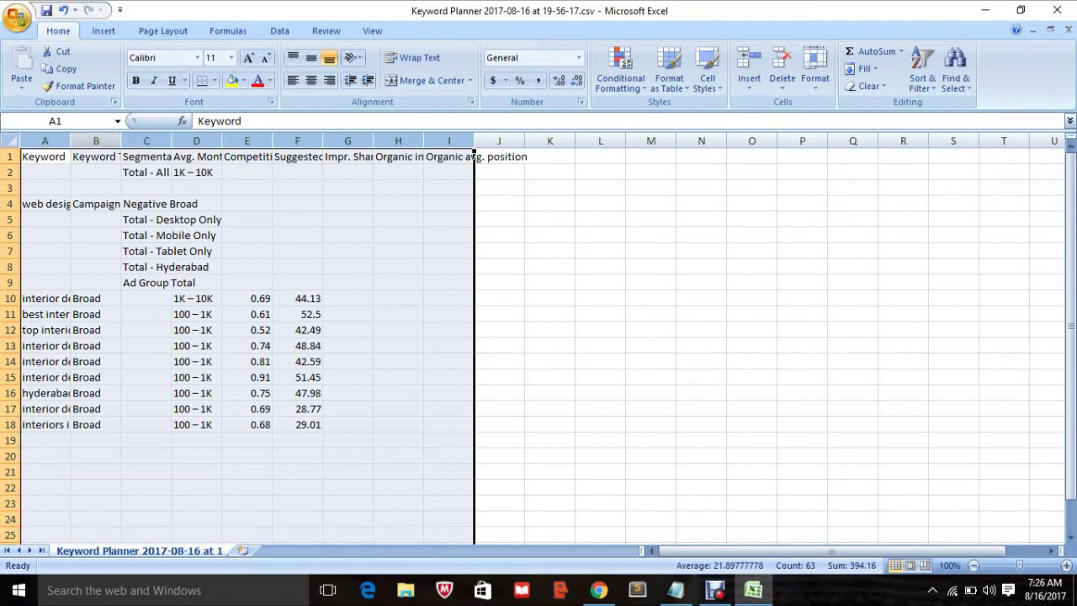
# - Delete columns B and C, holding the keyword type and segmentation, and deselect the columns
pyautogui.click(95, 141)
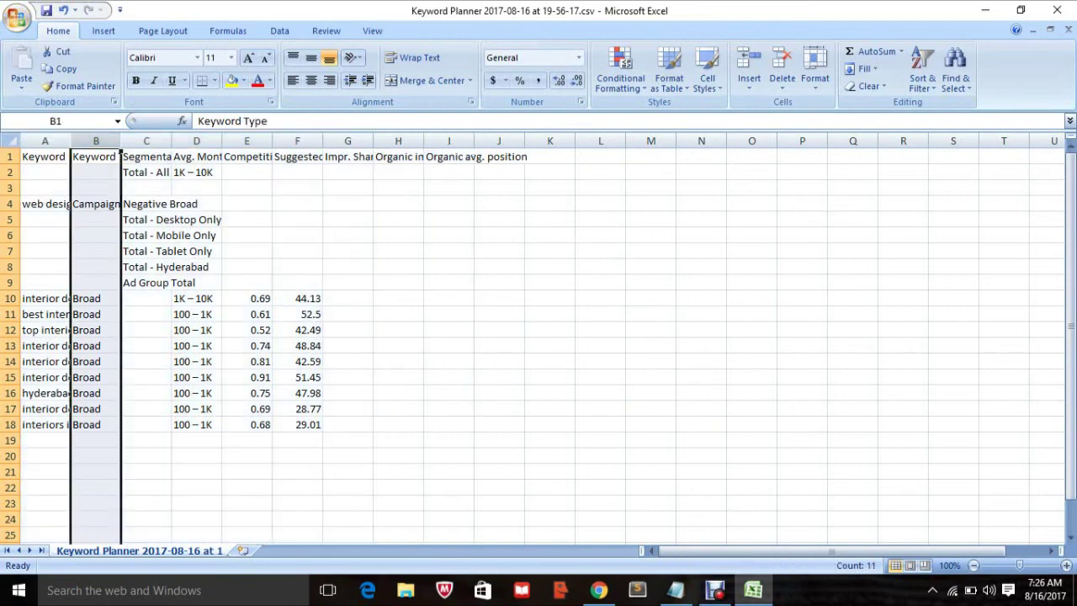
pyautogui.moveTo(95, 141); pyautogui.dragTo(147, 140)
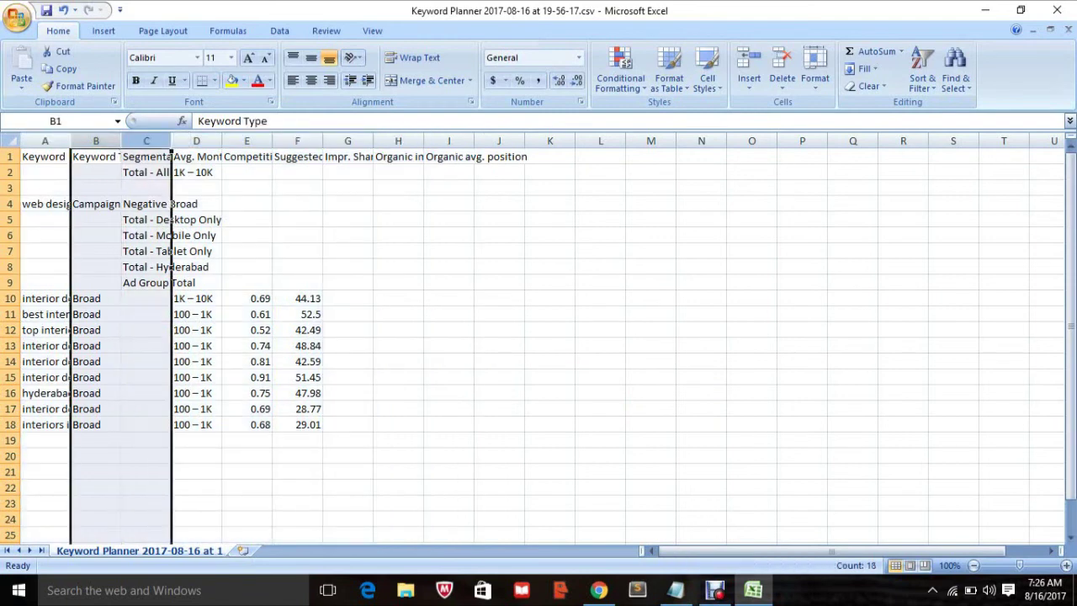
pyautogui.rightClick(99, 141)
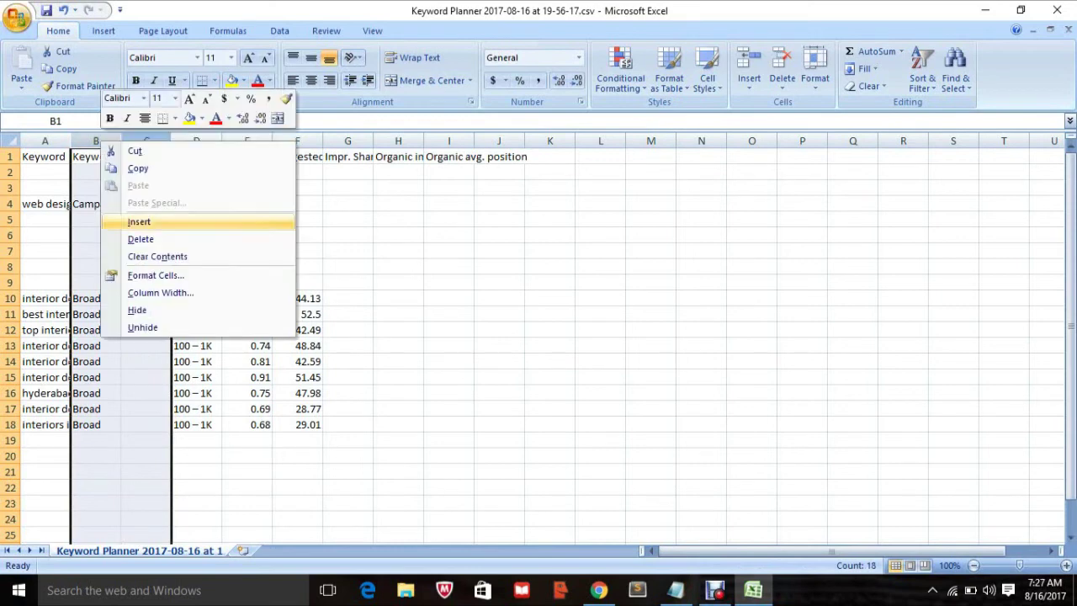
pyautogui.click(139, 239)
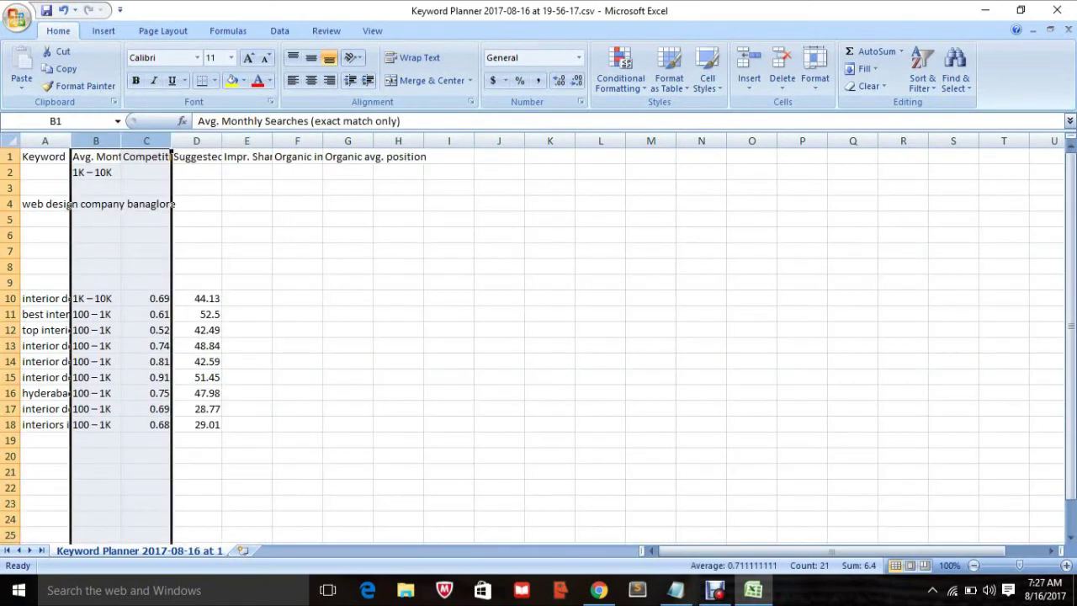
pyautogui.click(297, 235)
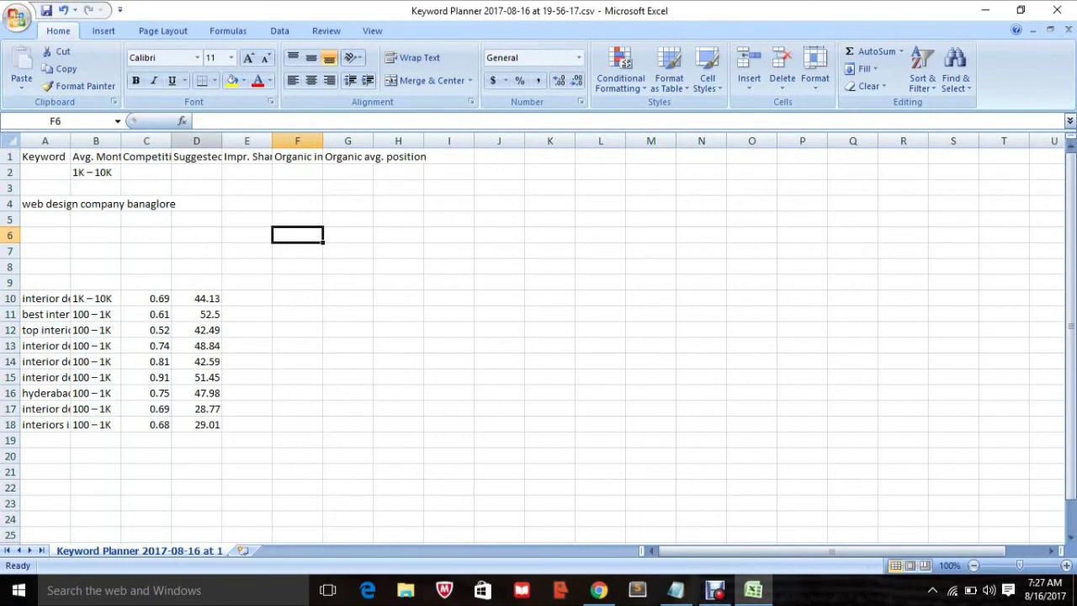
# - Delete columns D through H, from Suggested bid to Organic avg. position
pyautogui.click(196, 140)
pyautogui.moveTo(220, 141); pyautogui.dragTo(426, 141)
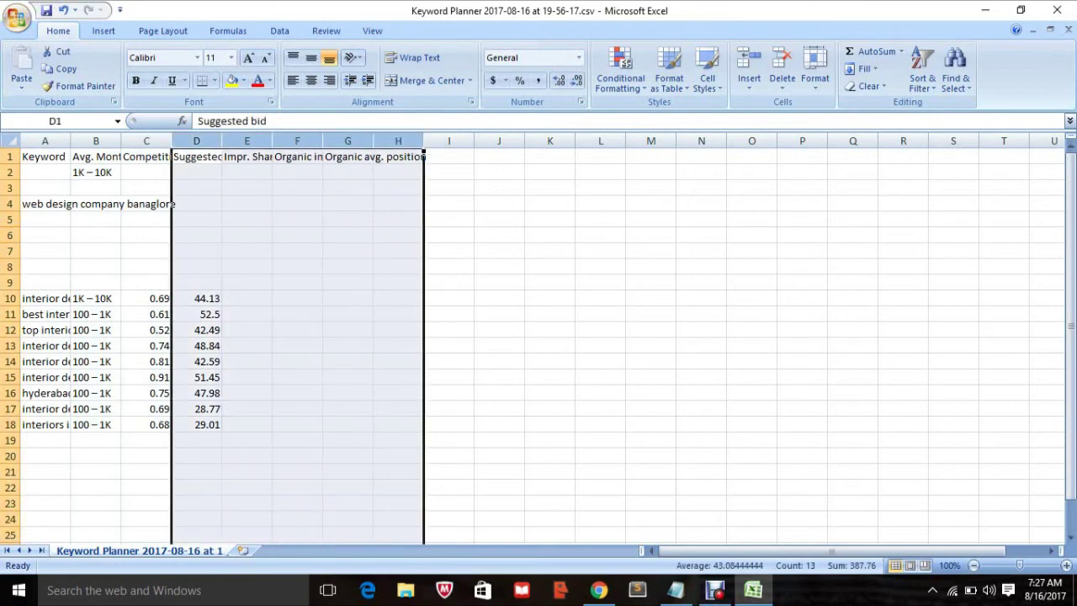
pyautogui.rightClick(197, 141)
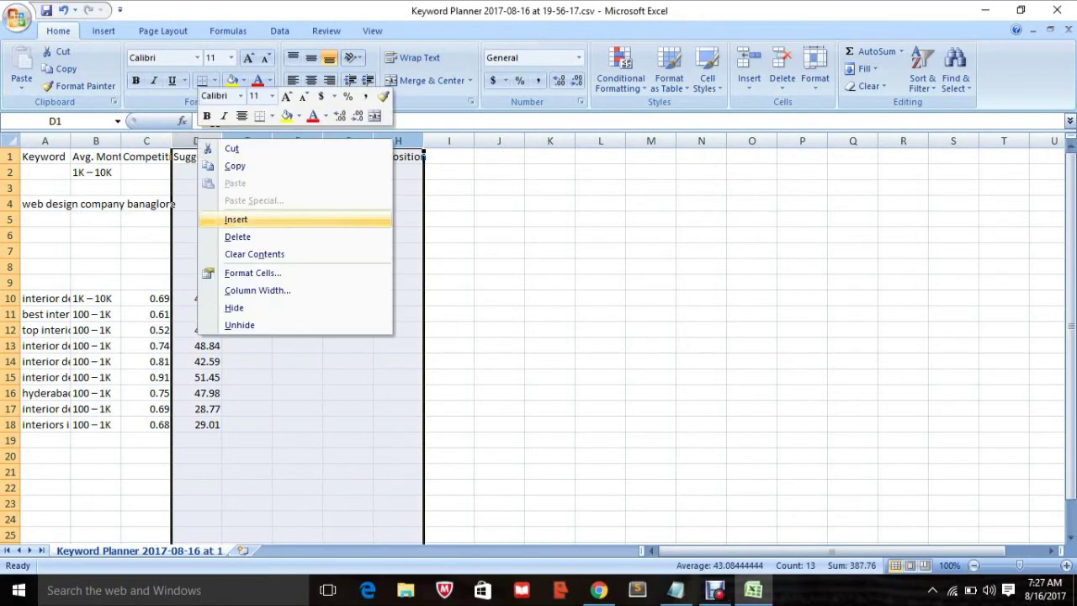
pyautogui.click(237, 236)
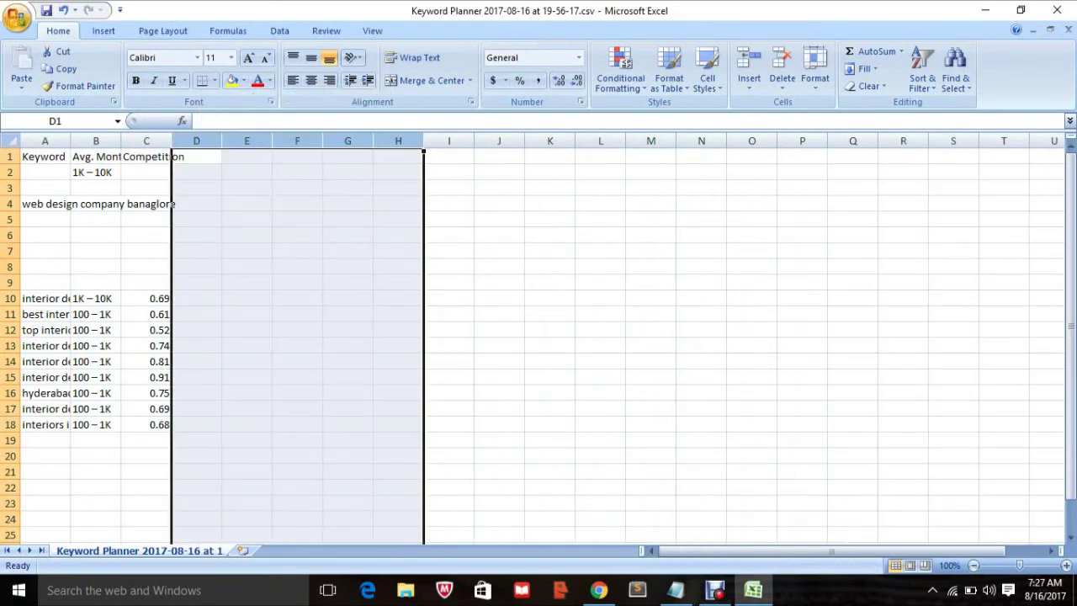
# - Delete rows 2 through 9 so the interior designer keywords start directly below the header row, and deselect the rows
pyautogui.click(11, 282)
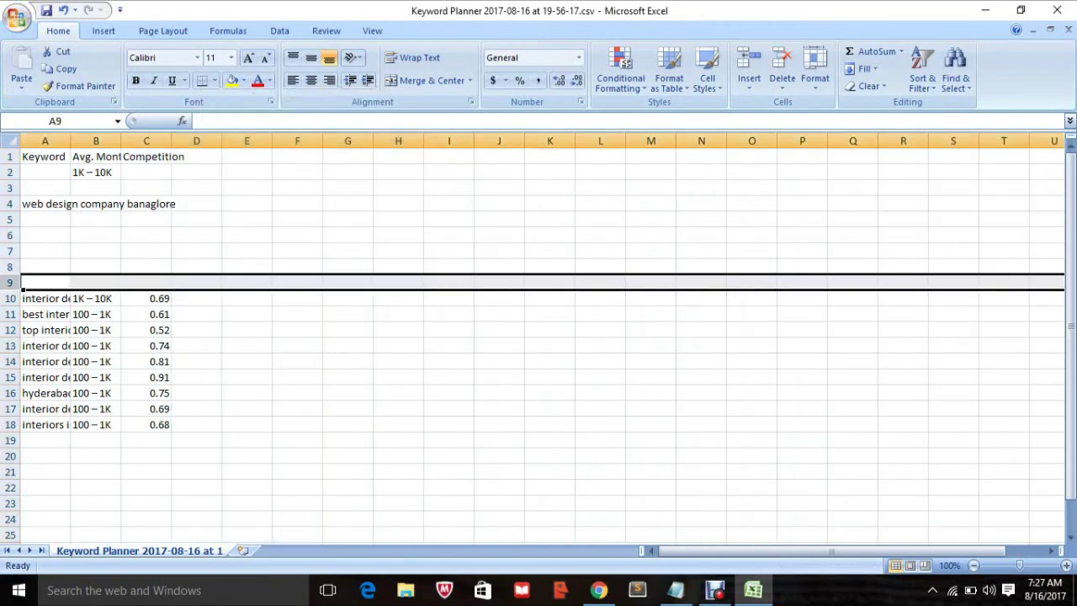
pyautogui.moveTo(10, 282); pyautogui.dragTo(10, 169)
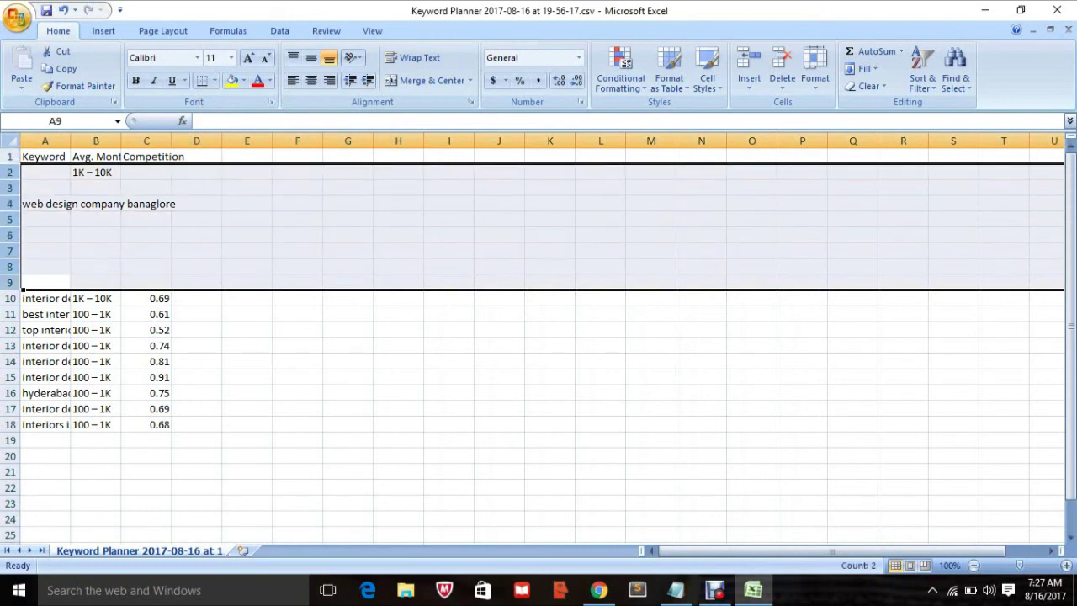
pyautogui.rightClick(13, 199)
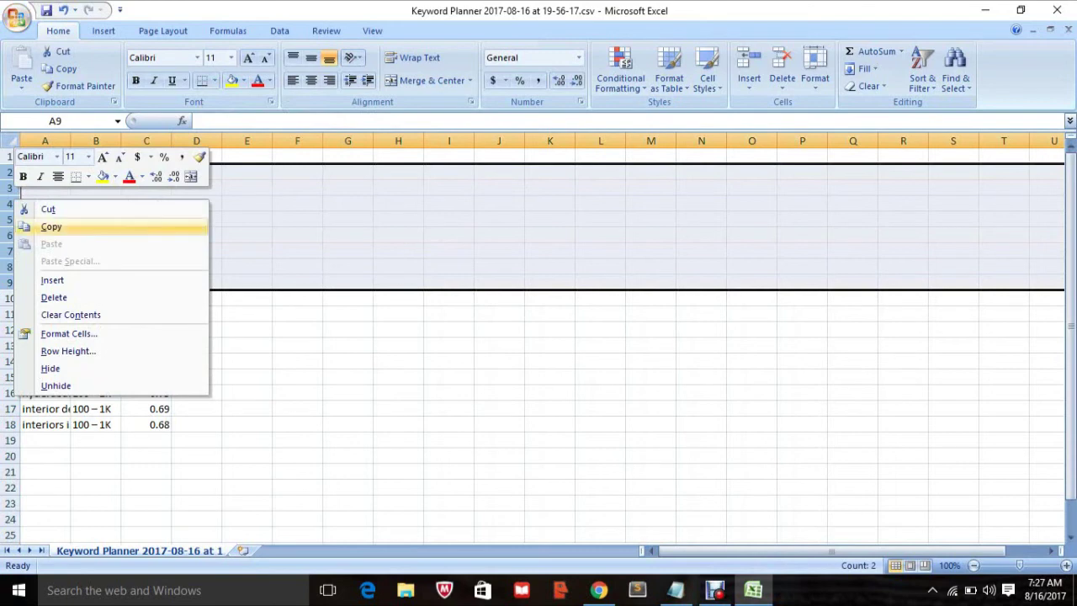
pyautogui.click(54, 297)
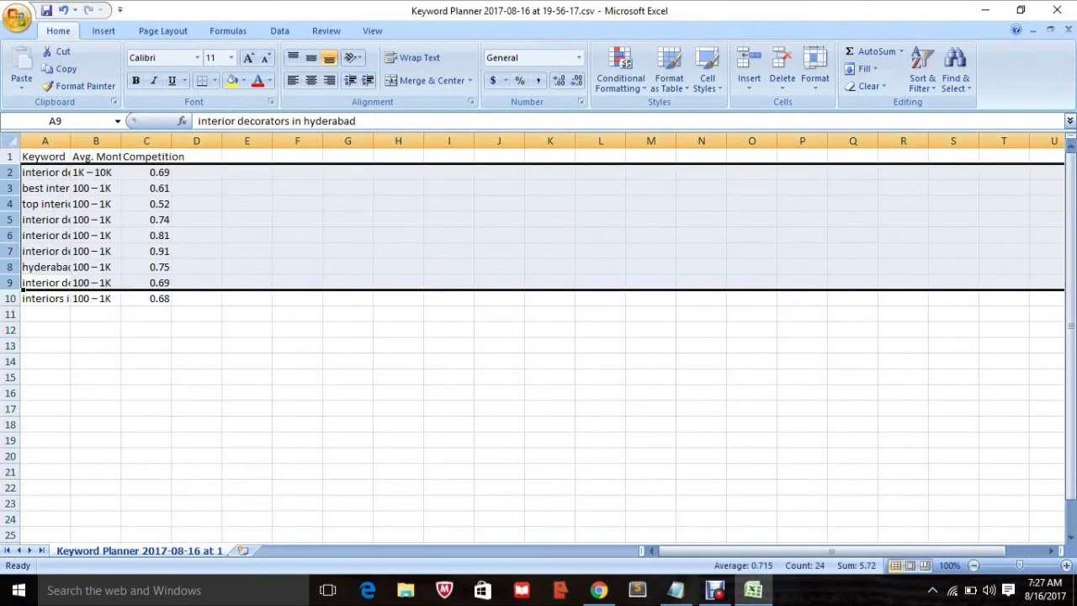
pyautogui.click(246, 440)
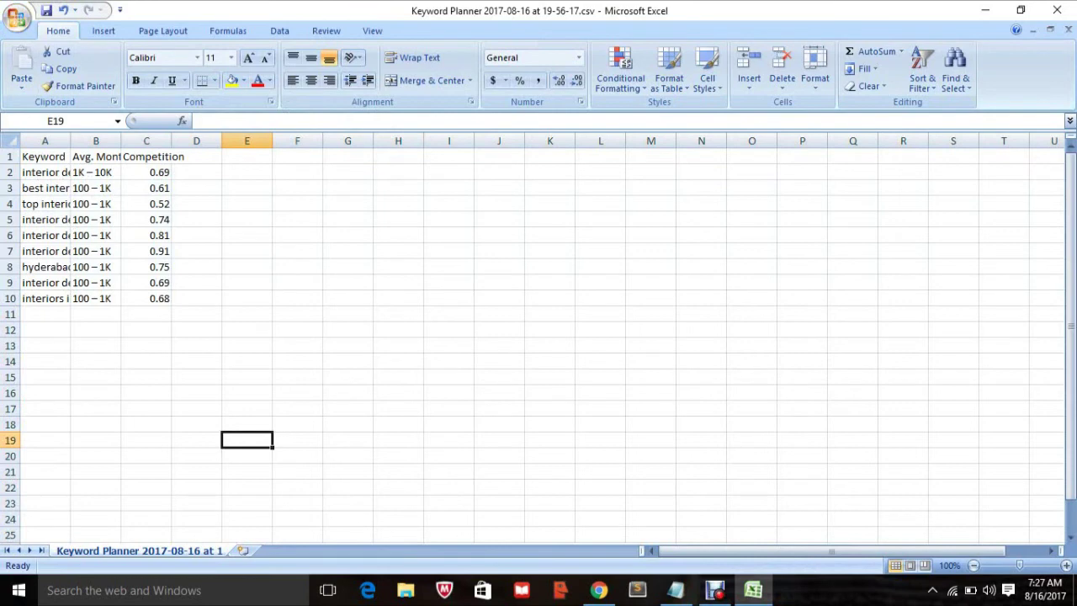
# - Auto-fit the widths of the Keyword and Avg. Monthly Searches columns to their contents
pyautogui.doubleClick(71, 141)
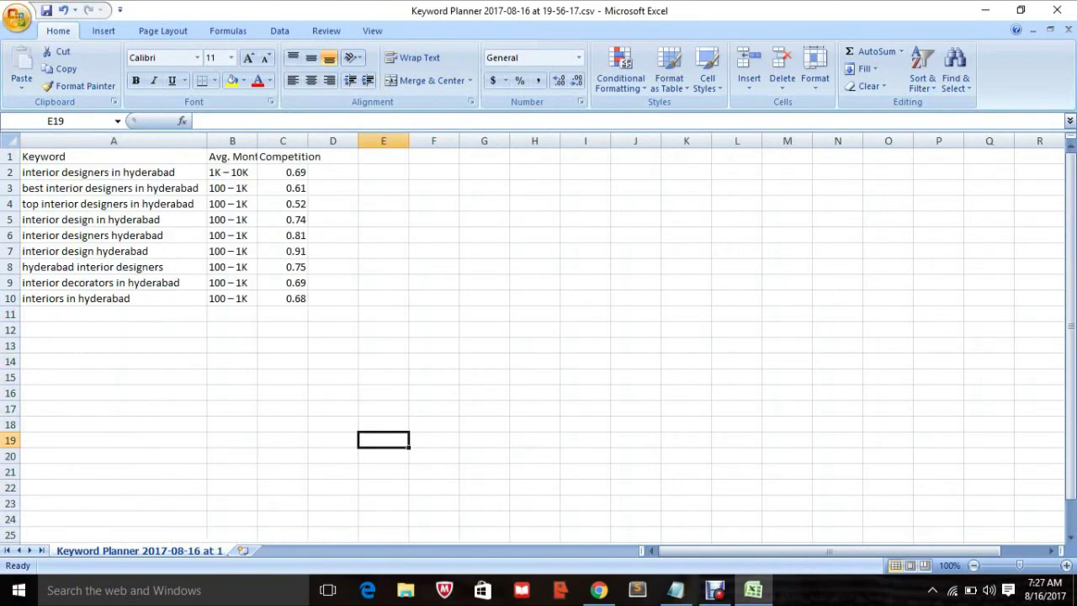
pyautogui.doubleClick(257, 141)
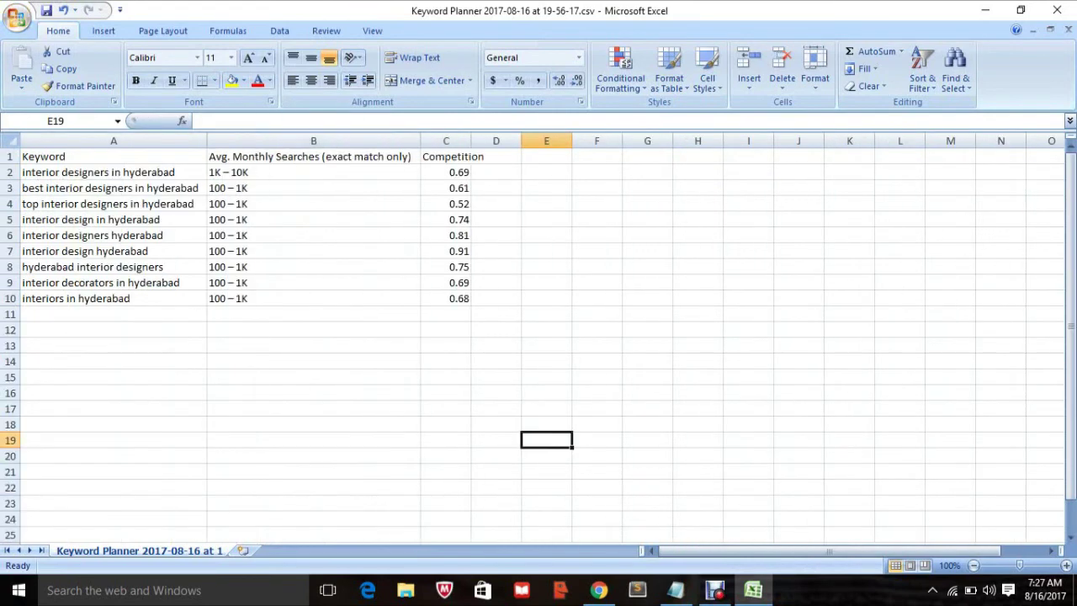
pyautogui.click(546, 267)
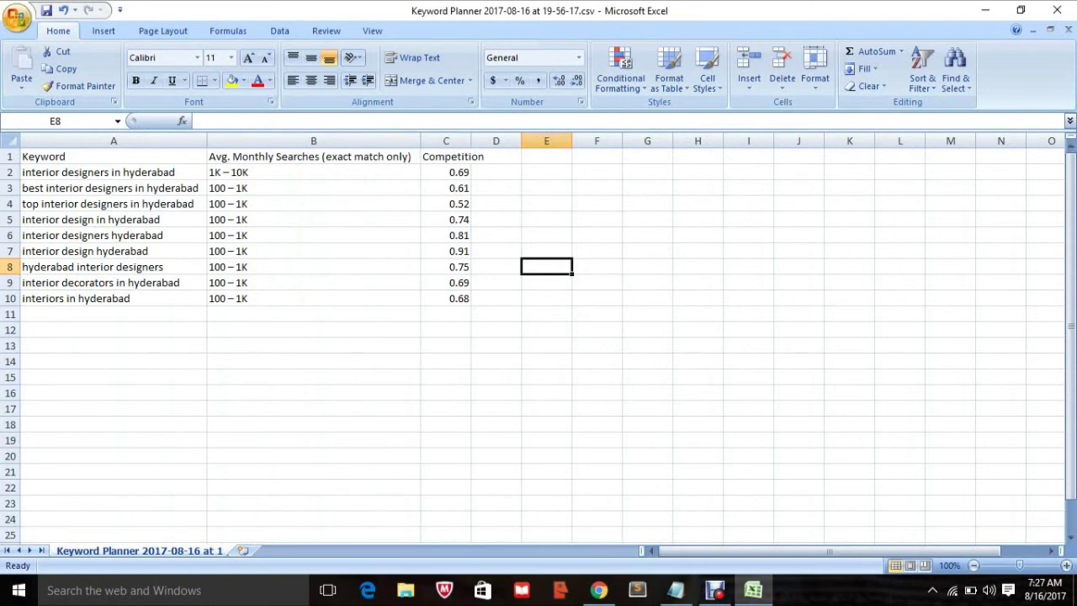
# - Switch to the Notepad notes and add the line "0.35 low" after a blank line below "competition"
pyautogui.click(676, 590)
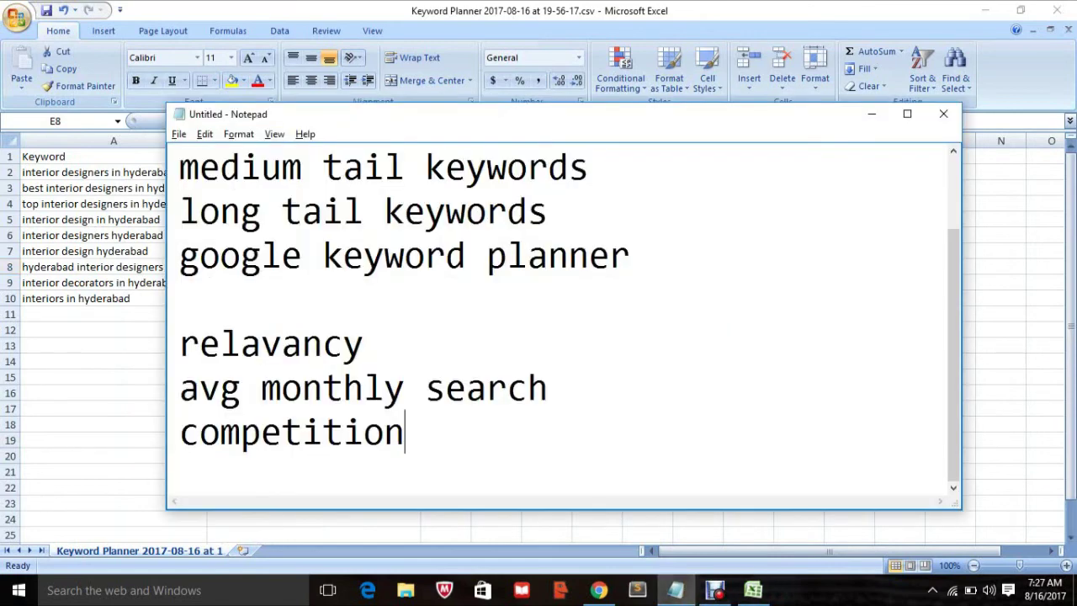
pyautogui.press('Return')
pyautogui.press('Return')
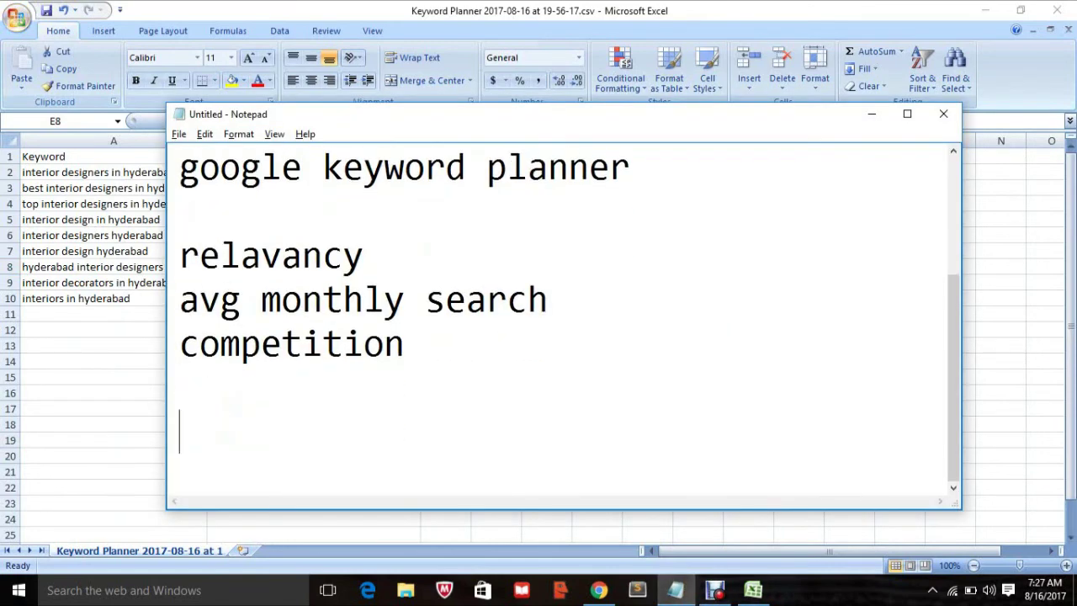
pyautogui.write('0.35')
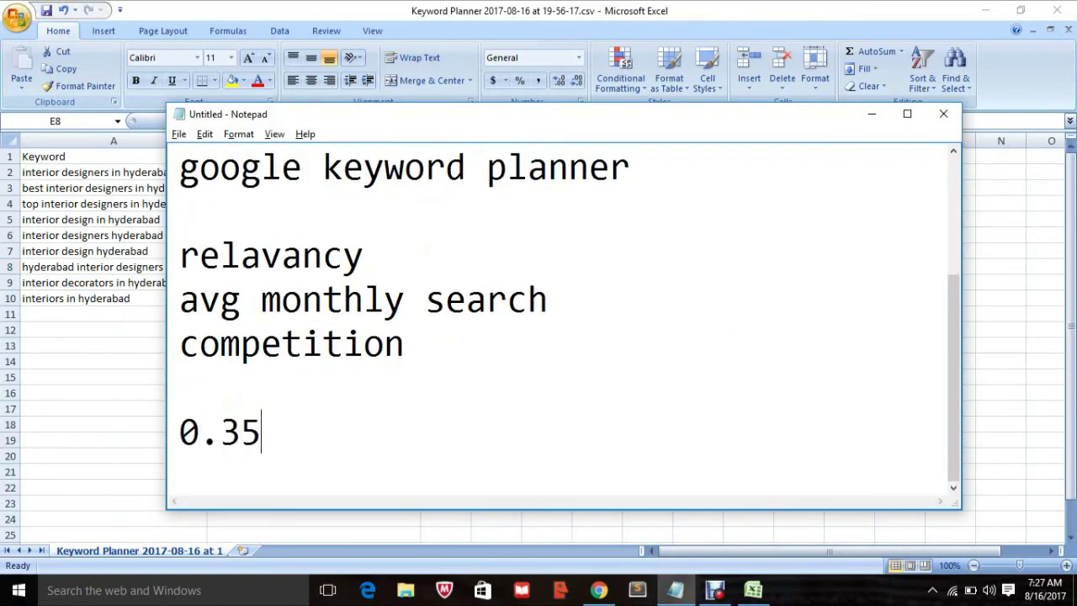
pyautogui.write(' low')
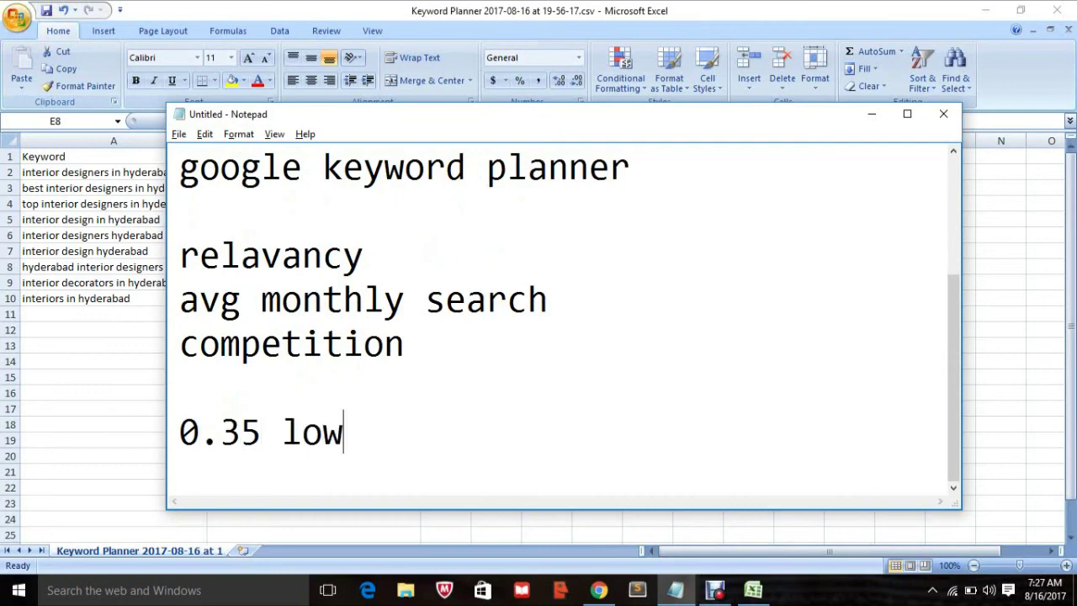
# - Add the line "0.36-07 medium" below the low competition value in the notes
pyautogui.press('Return')
pyautogui.write('0')
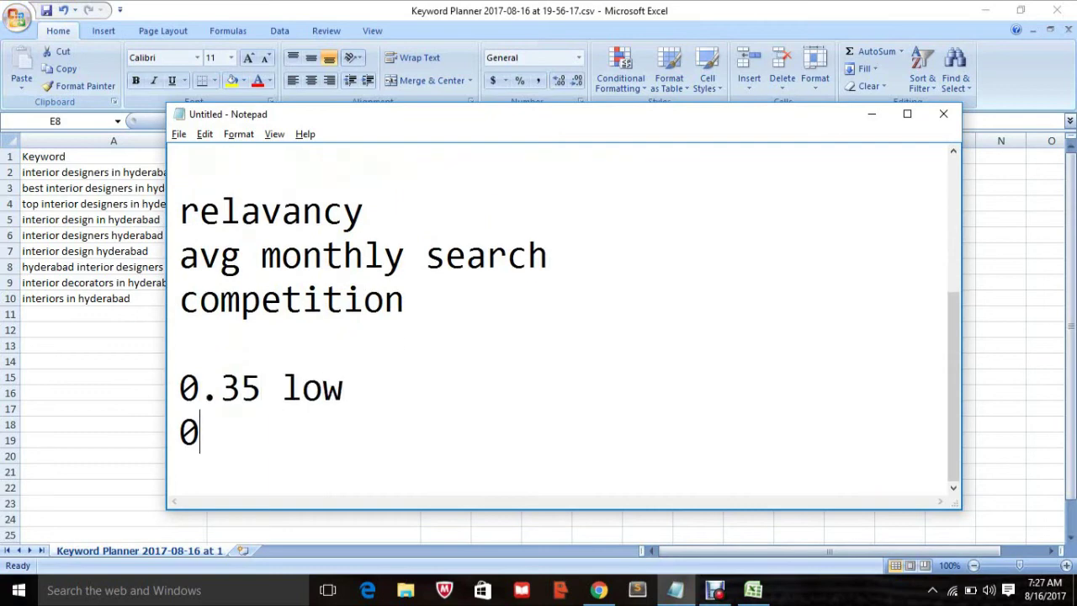
pyautogui.write('.36-')
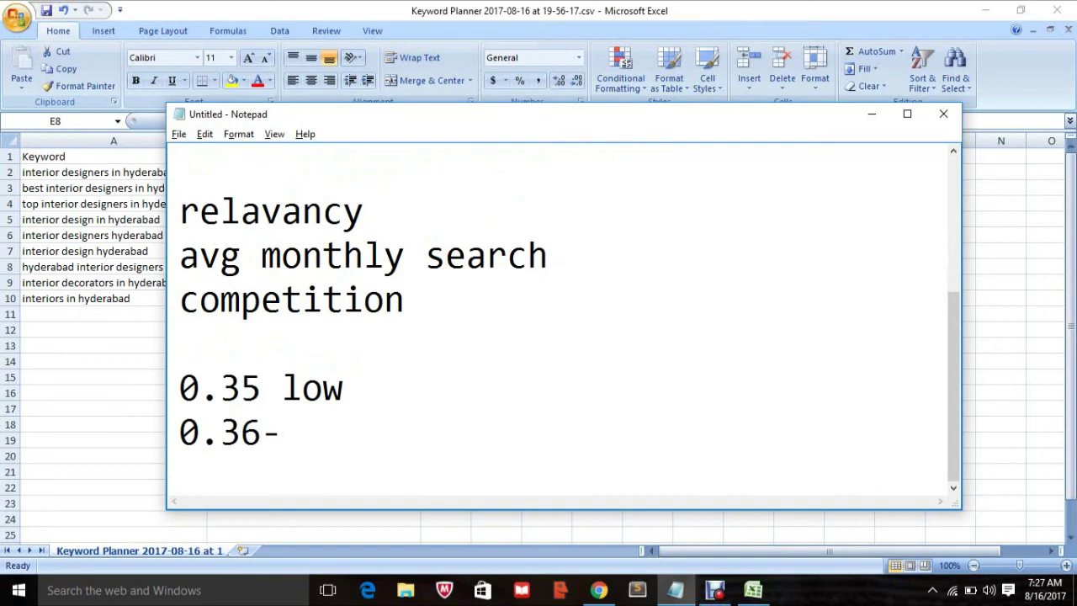
pyautogui.write('07 ')
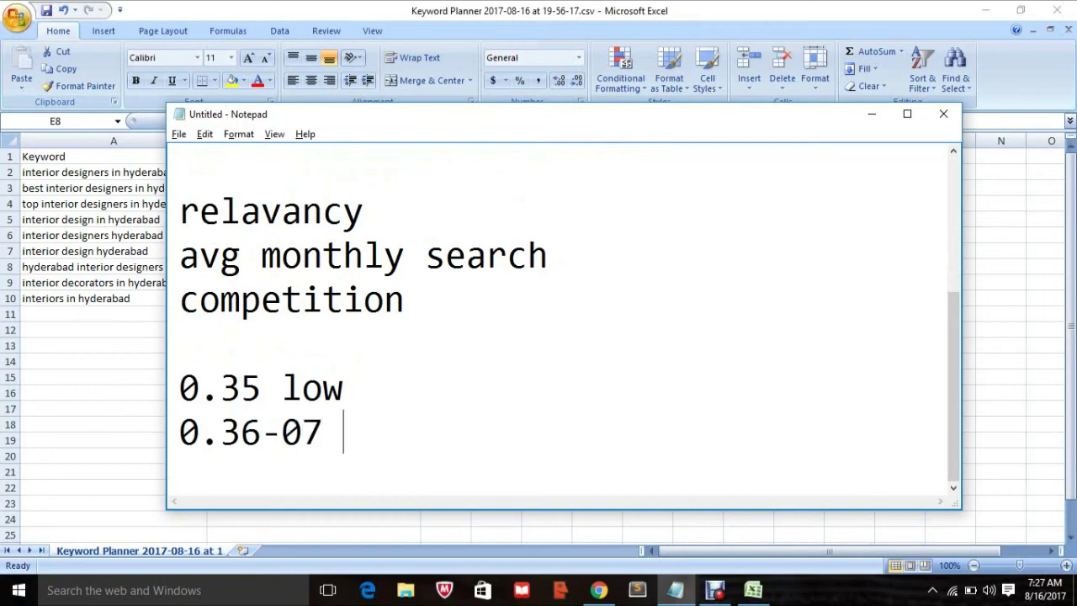
pyautogui.write('med')
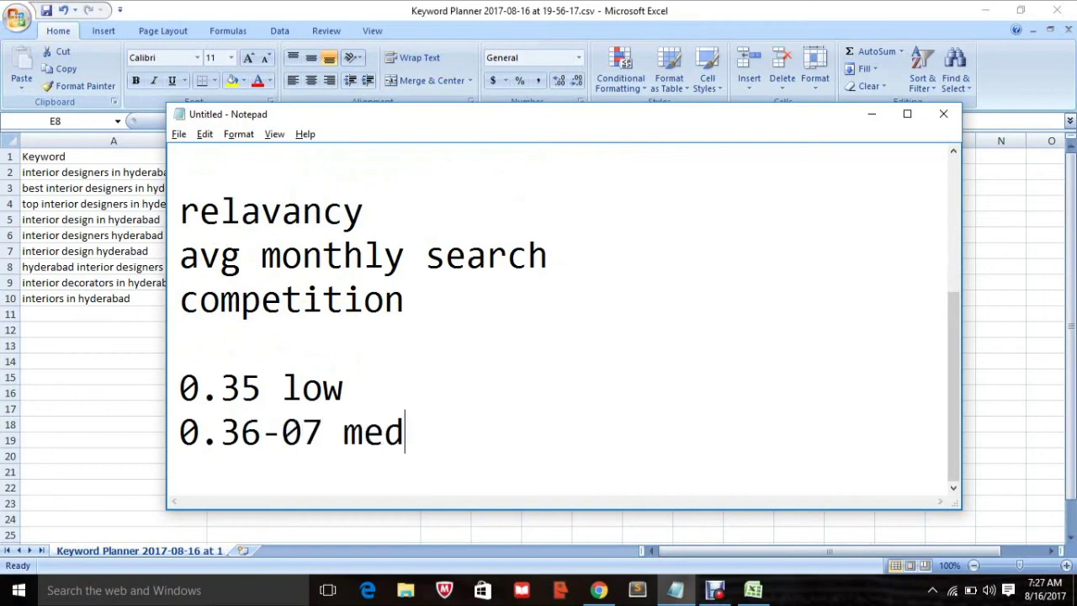
pyautogui.write('iu')
pyautogui.press('BackSpace')
pyautogui.write('ium')
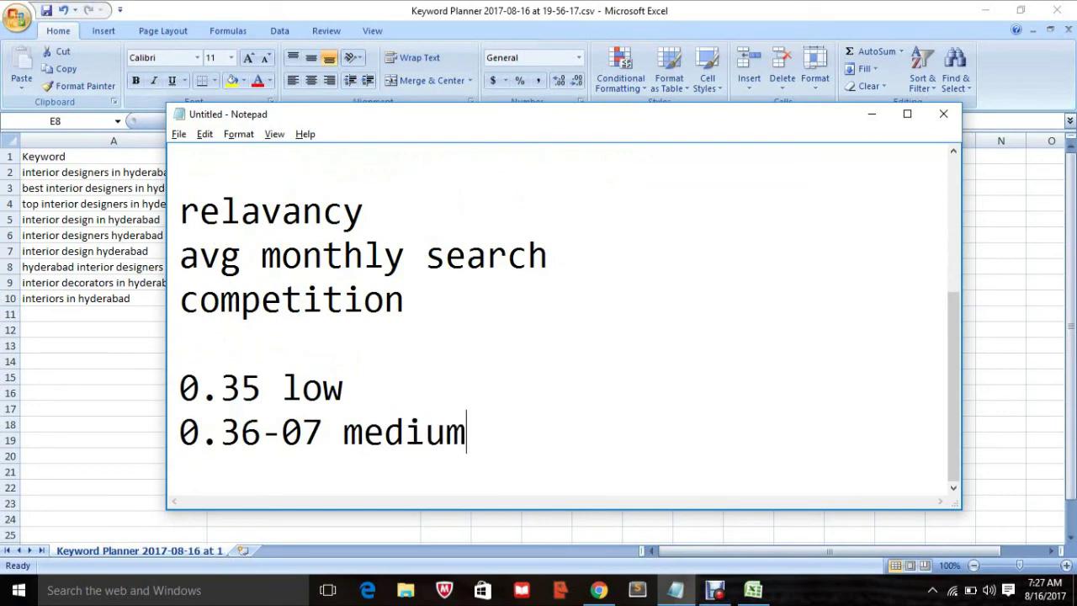
# - Add the line "0.71-1 high" below the medium competition range in the notes
pyautogui.press('Return')
pyautogui.write('0.')
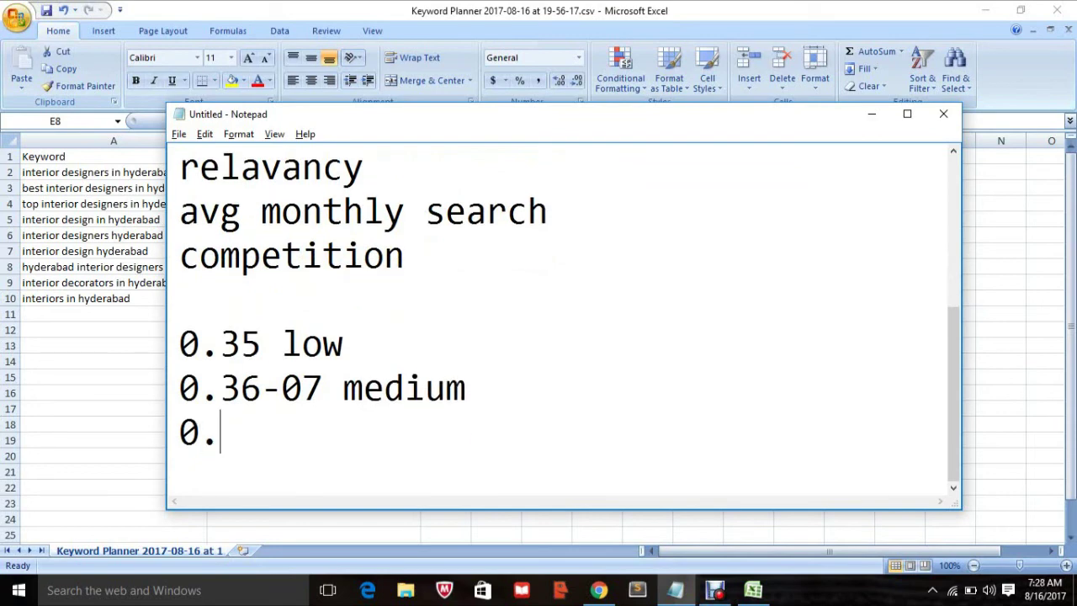
pyautogui.write('71-')
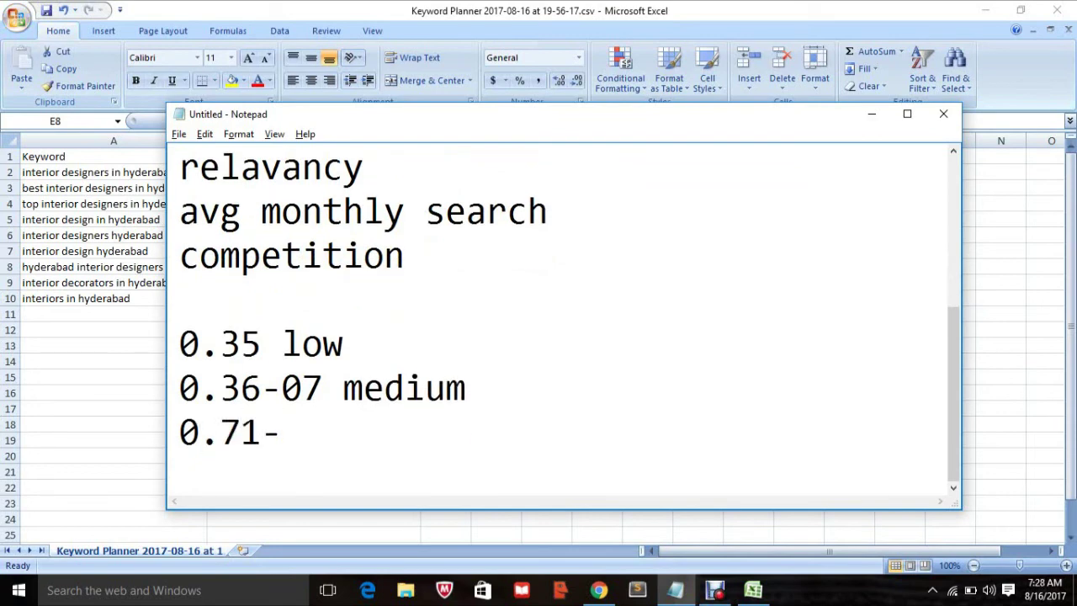
pyautogui.write('1 high')
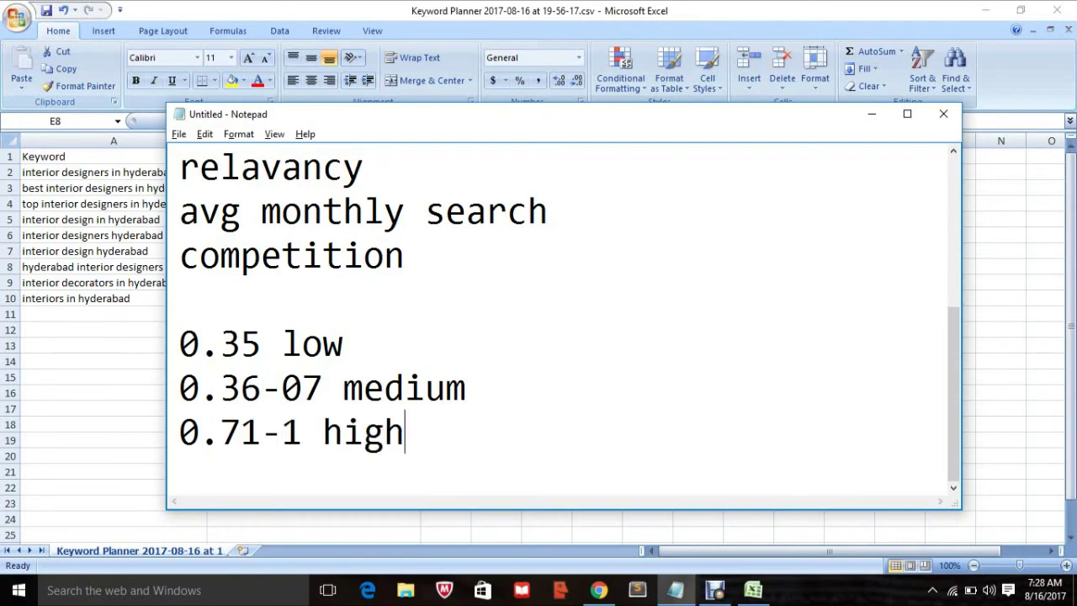
# - Examine the Excel keyword list alongside the Notepad competition ranges and the annotateinteriors.com home page in Chrome to judge keyword relevance
pyautogui.hotkey('alt', 'Tab')
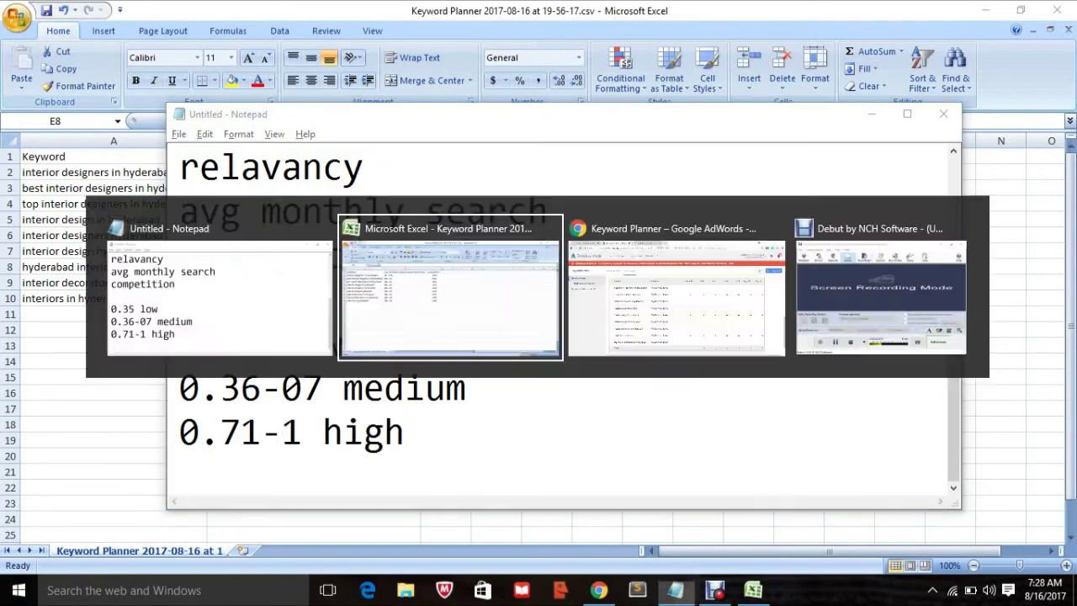
pyautogui.click(313, 471)
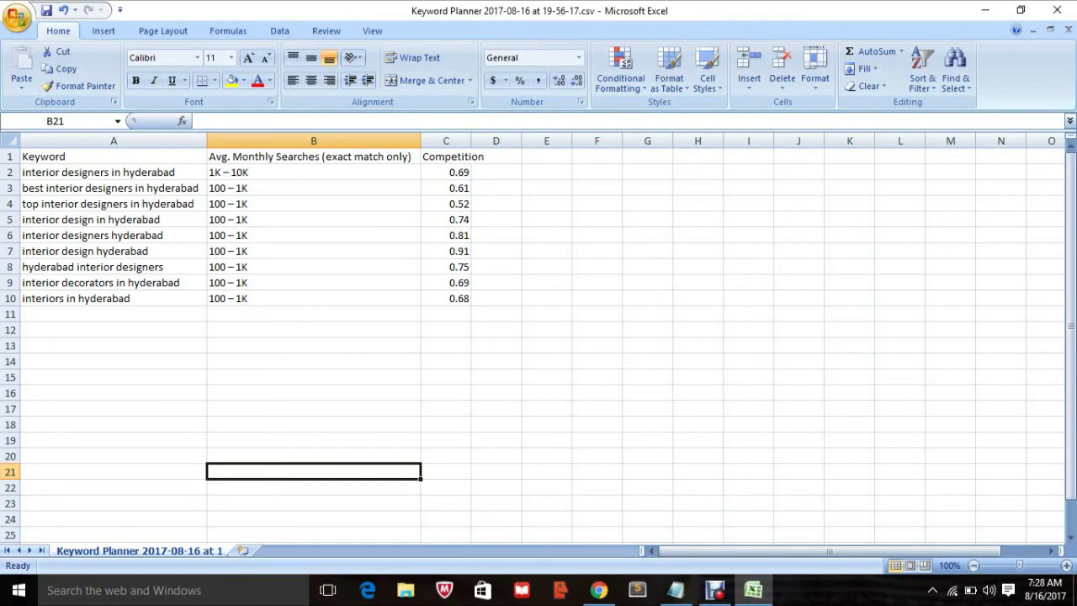
pyautogui.hotkey('alt', 'Tab')
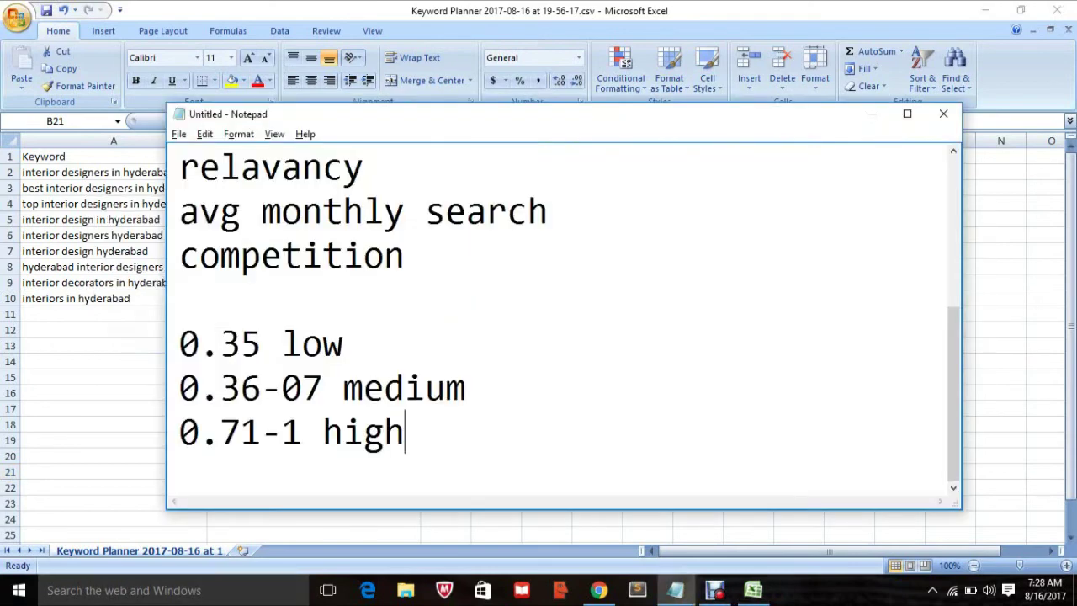
pyautogui.hotkey('alt', 'Tab')
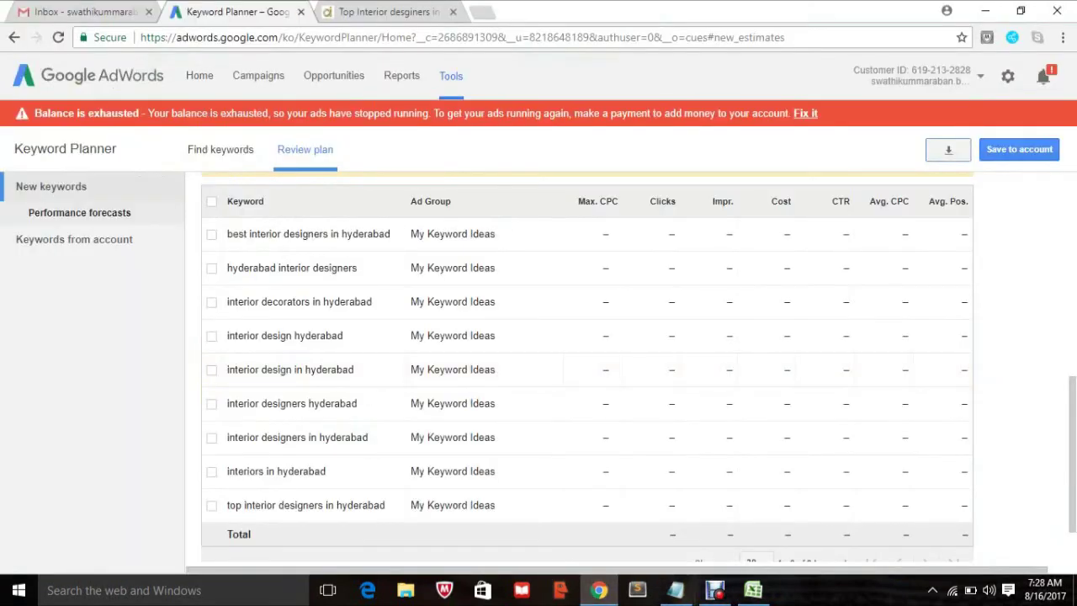
pyautogui.hotkey('ctrl', 'Tab')
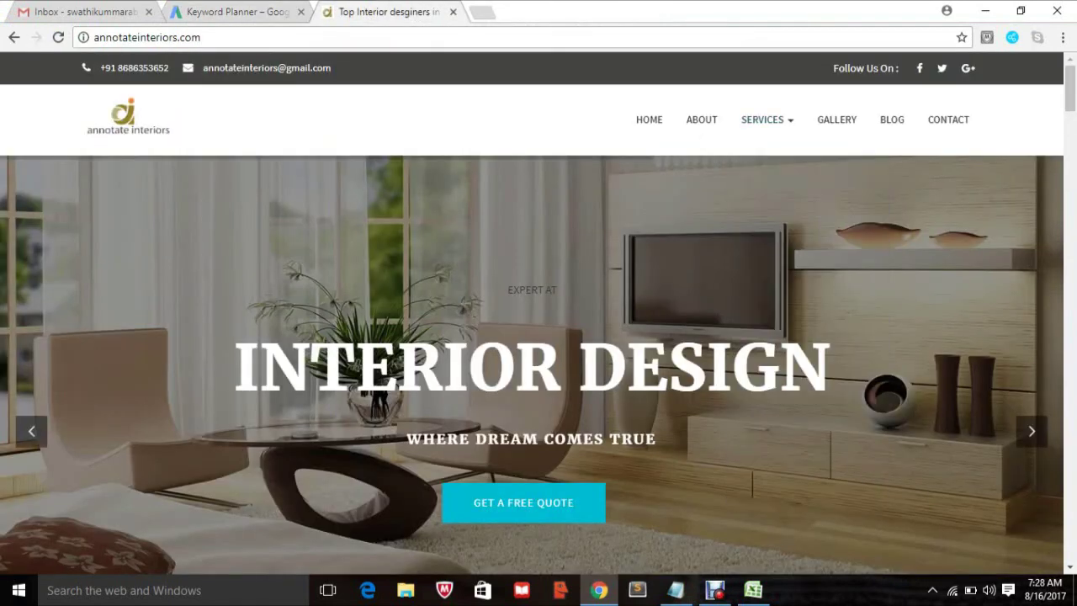
pyautogui.moveTo(767, 120)
pyautogui.hotkey('alt', 'Tab')
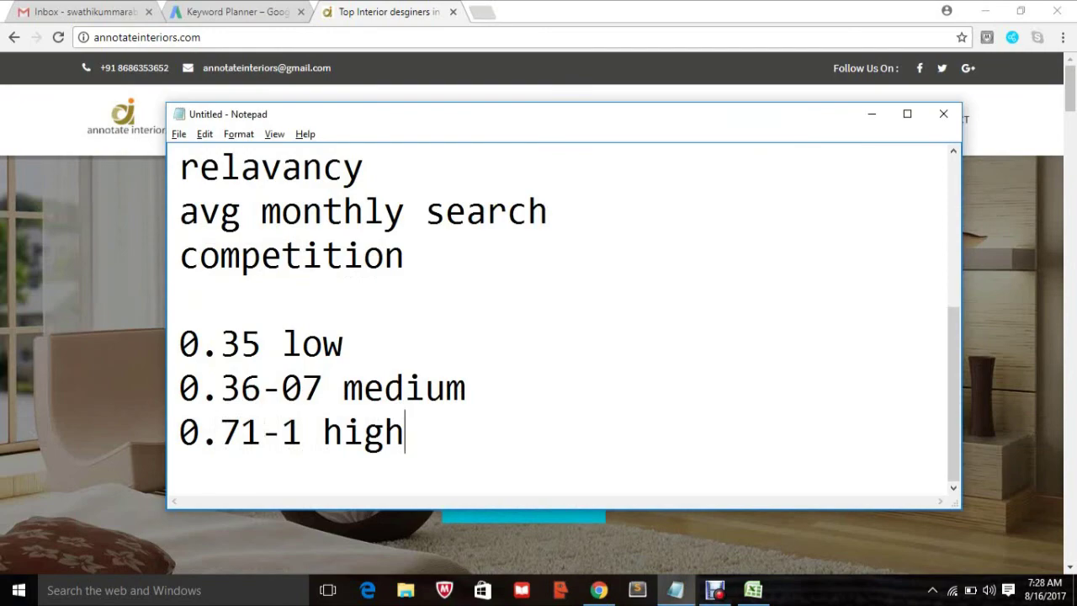
pyautogui.hotkey('alt', 'Tab')
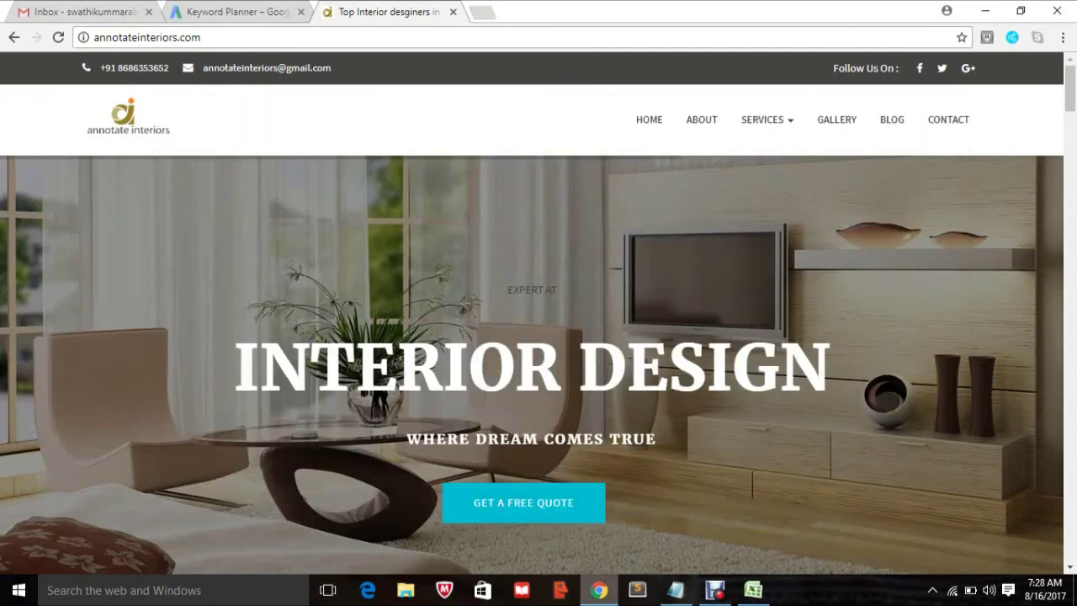
pyautogui.hotkey('alt', 'Tab')
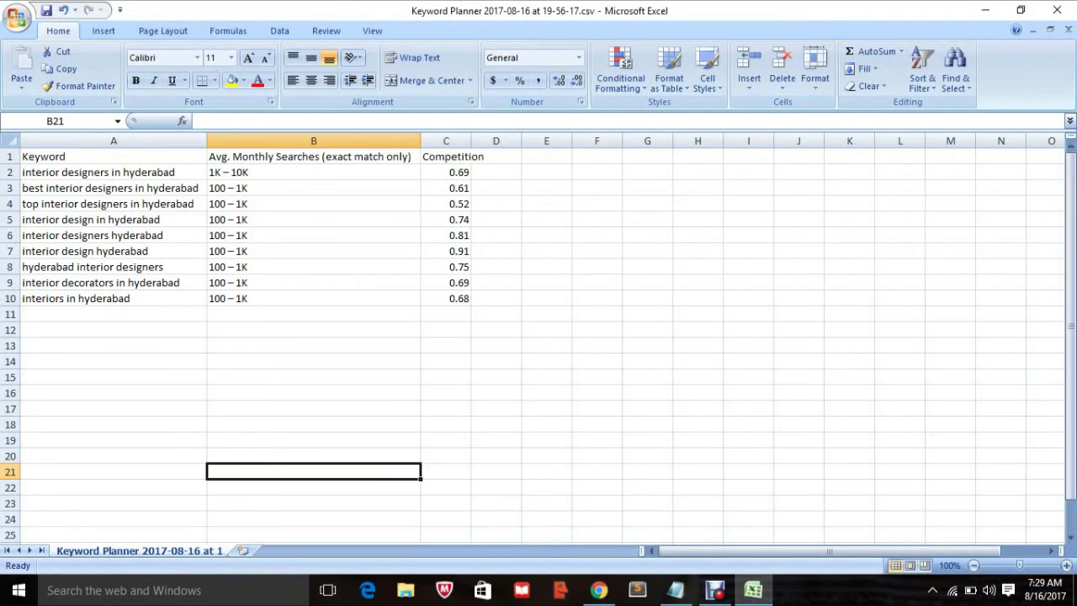
pyautogui.click(113, 345)
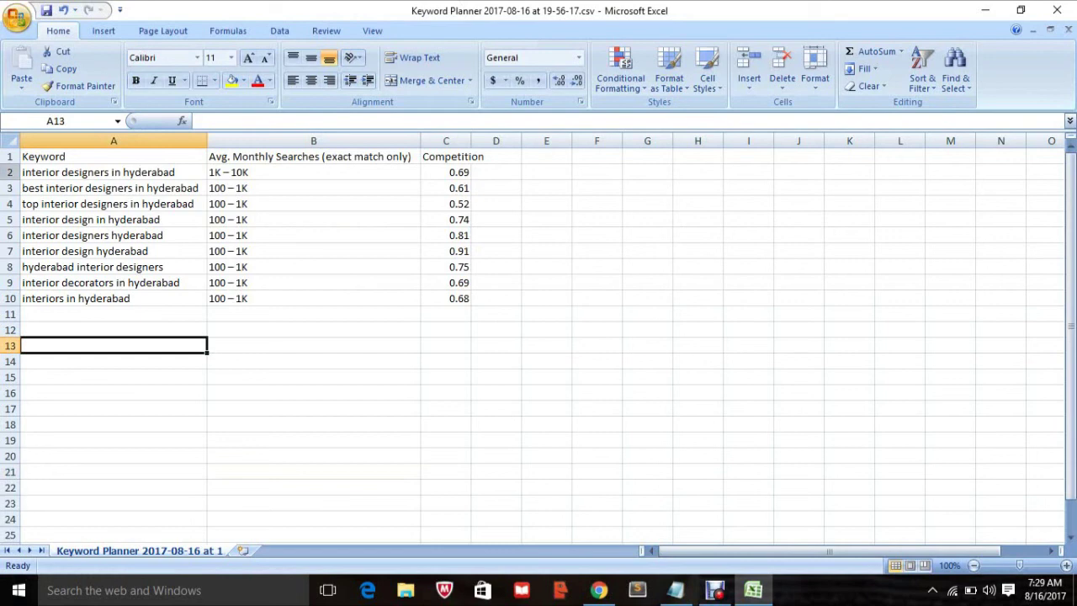
# - Switch to the Notepad notes and add the line "primary keyword" after a blank line below the competition ranges
pyautogui.hotkey('alt', 'Tab')
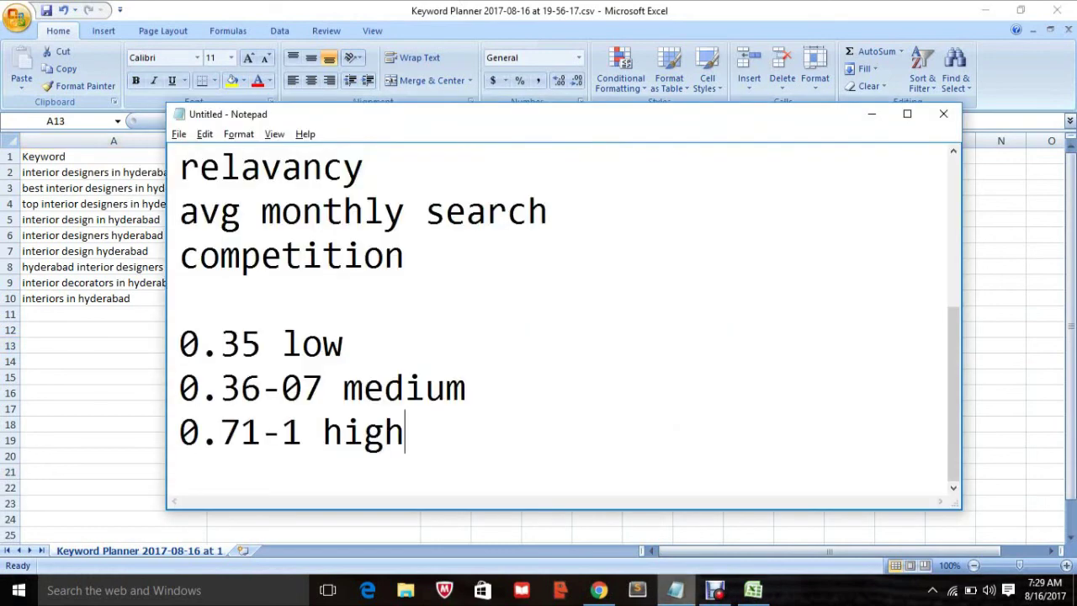
pyautogui.press('Return')
pyautogui.press('Return')
pyautogui.write('pr')
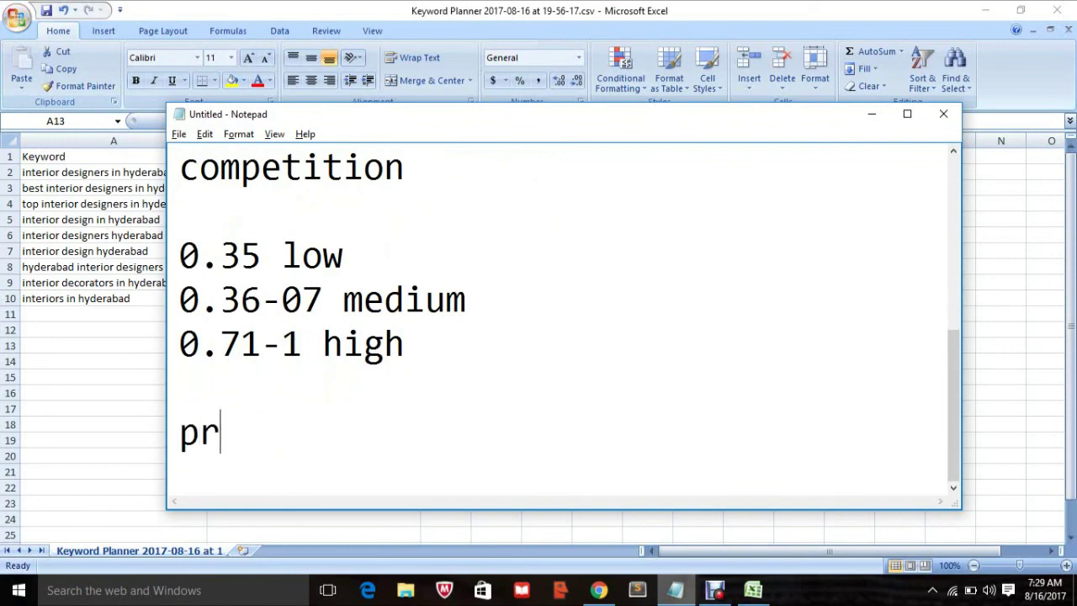
pyautogui.write('imary ')
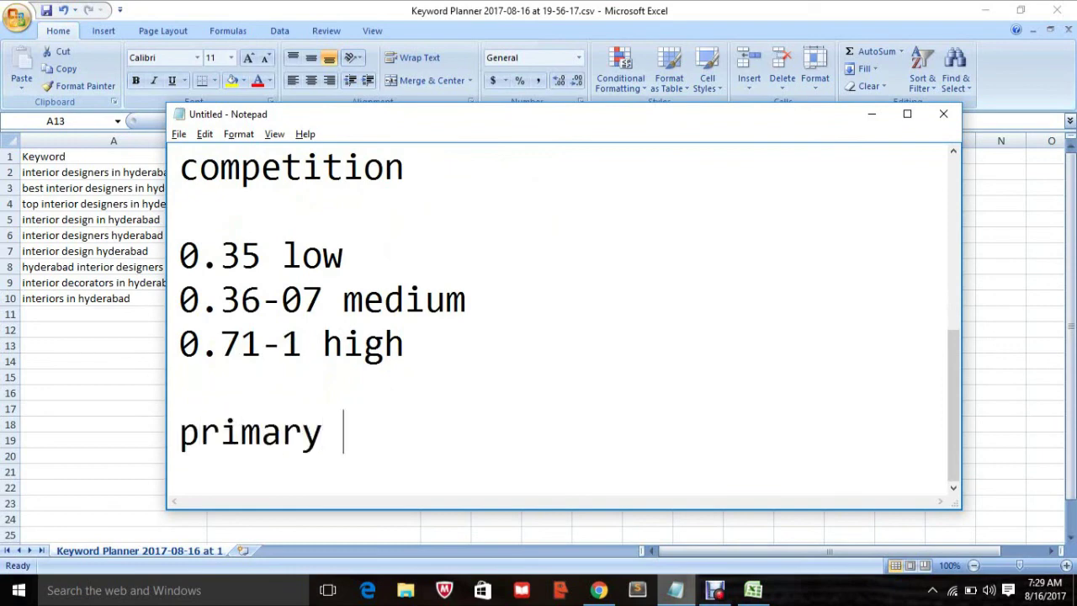
pyautogui.write('keyword')
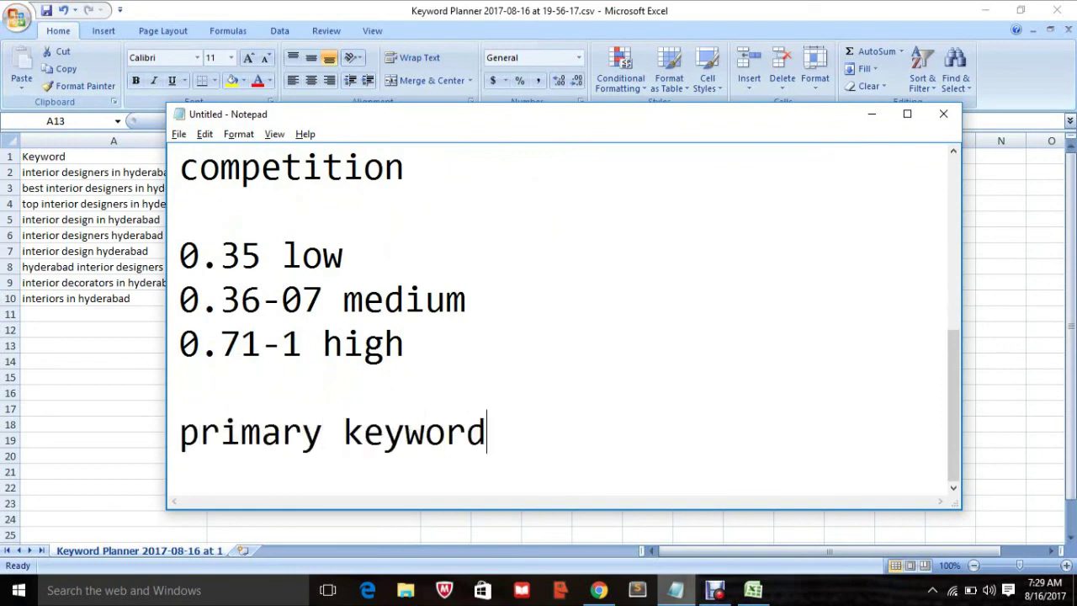
# - Add the line "secondary keyword" directly below "primary keyword" in the notes
pyautogui.press('Return')
pyautogui.write('se')
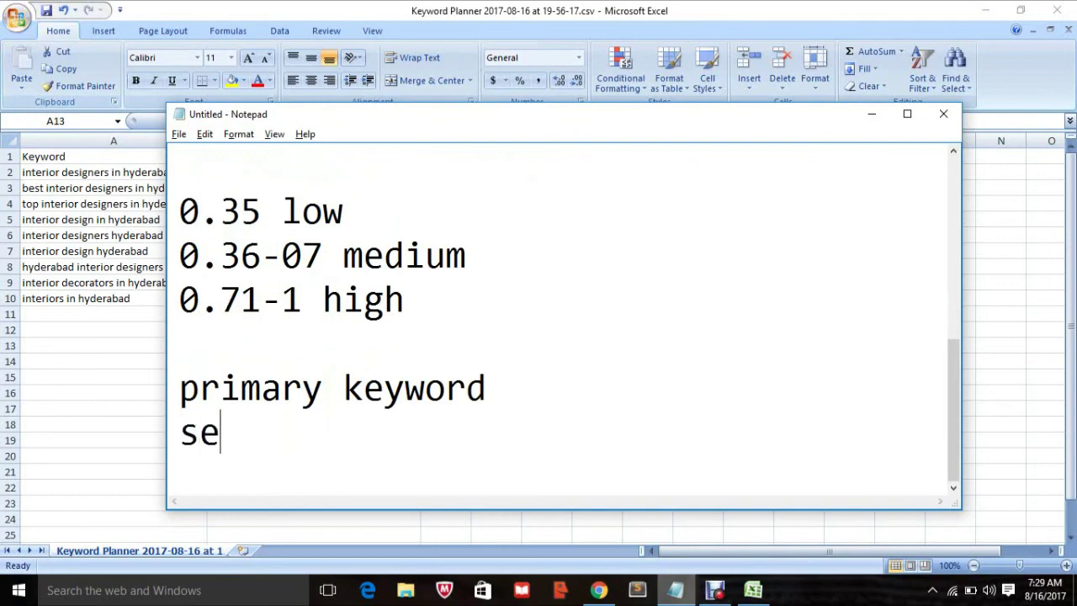
pyautogui.write('condar')
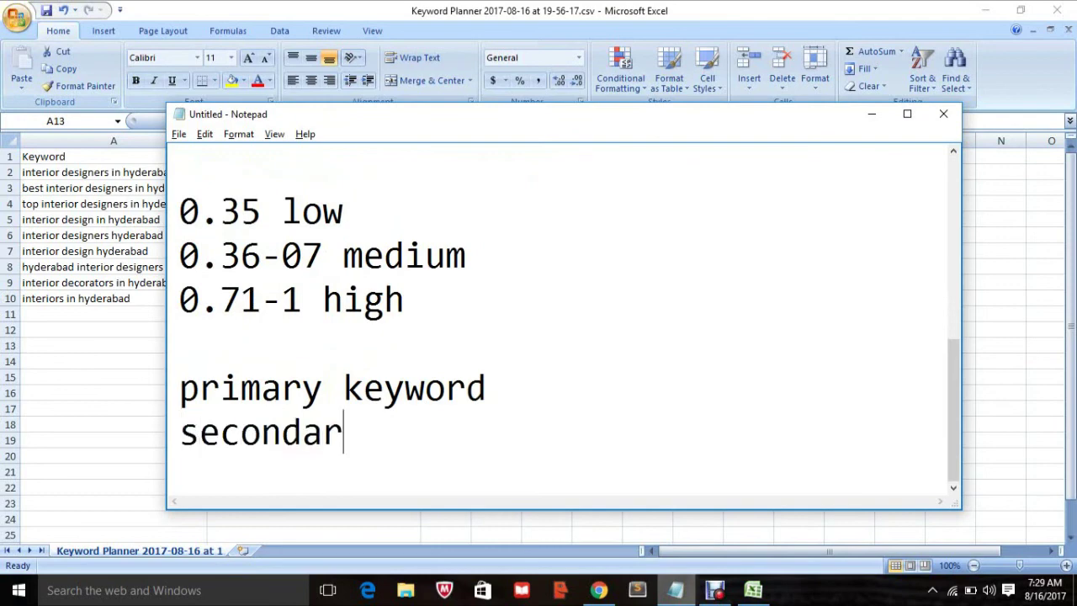
pyautogui.write('y keyw')
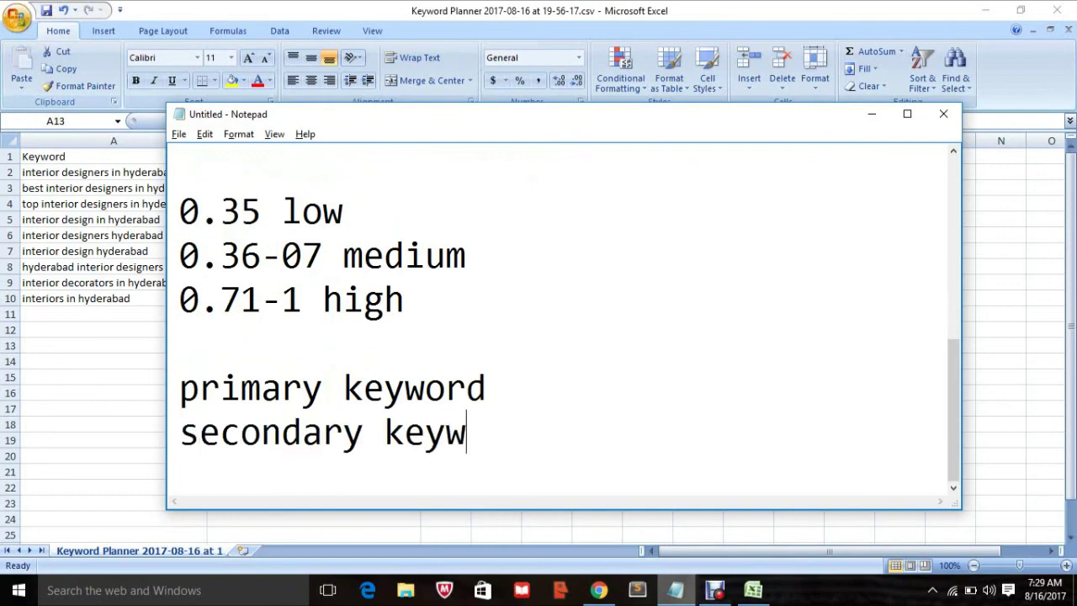
pyautogui.write('ord')
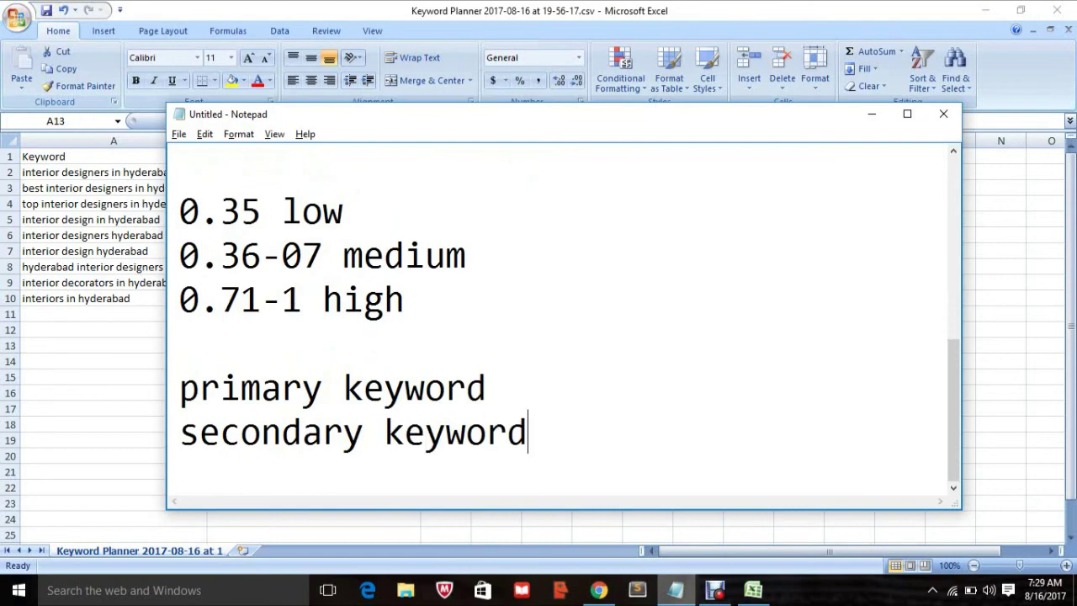
# - Switch to the Excel keyword list and fill the whole "interior designers in hyderabad" row with light blue
pyautogui.hotkey('alt', 'Tab')
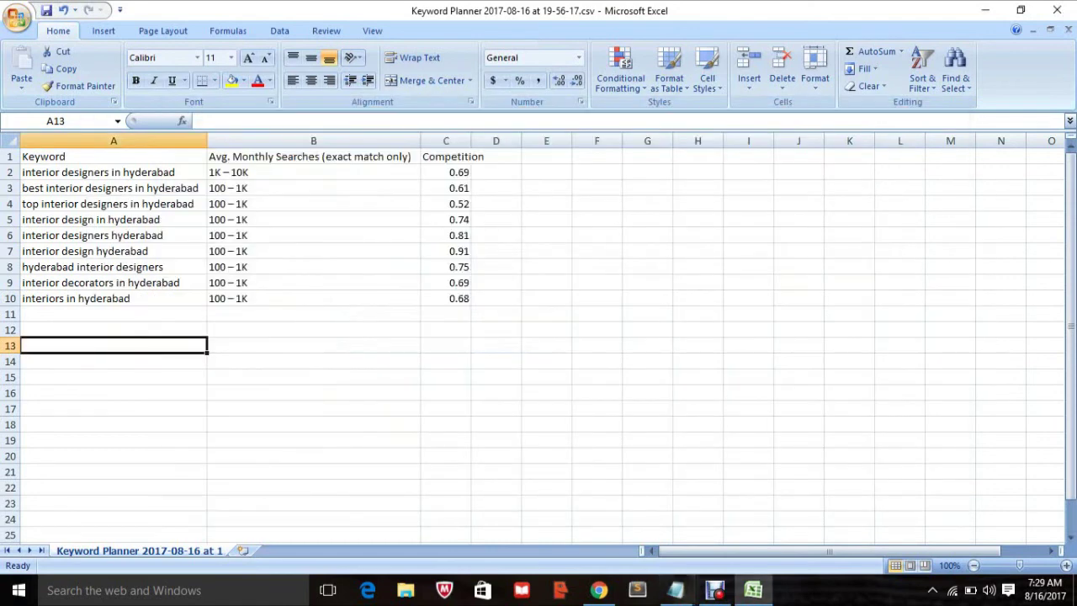
pyautogui.click(313, 345)
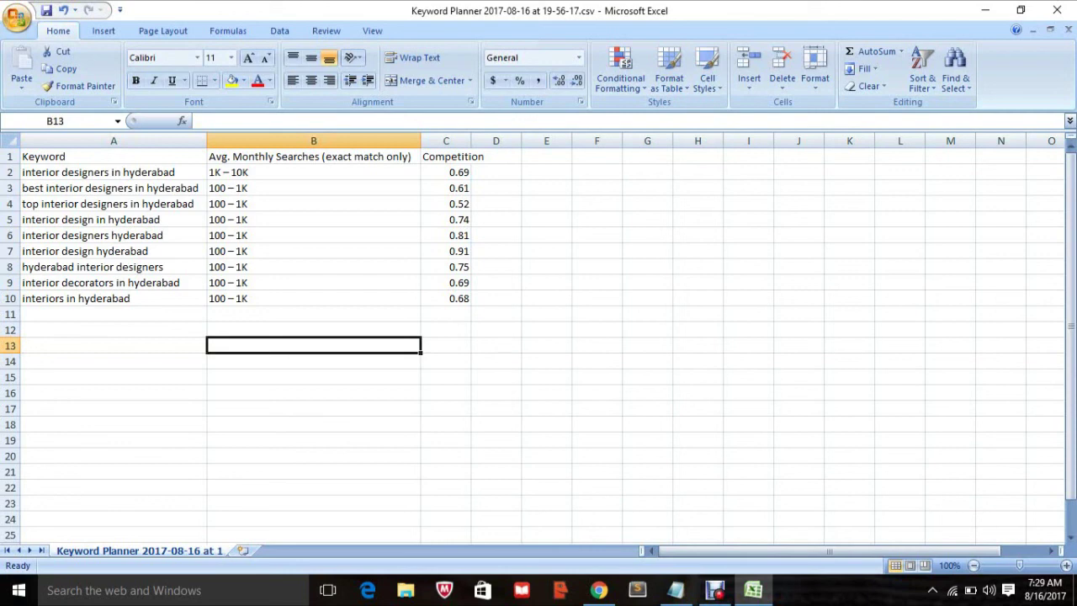
pyautogui.click(114, 172)
pyautogui.click(313, 172)
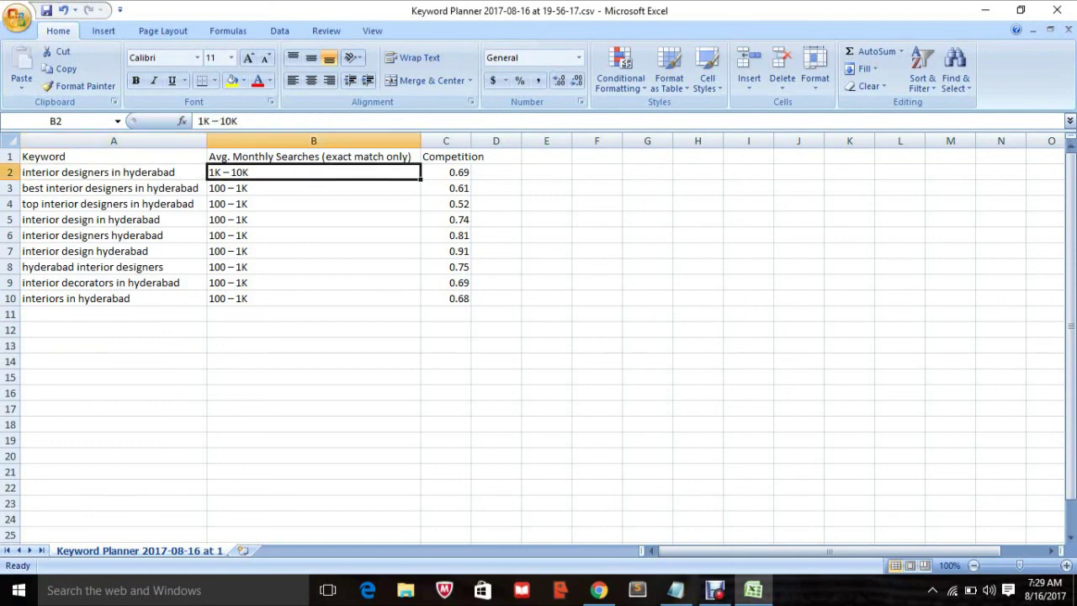
pyautogui.click(12, 172)
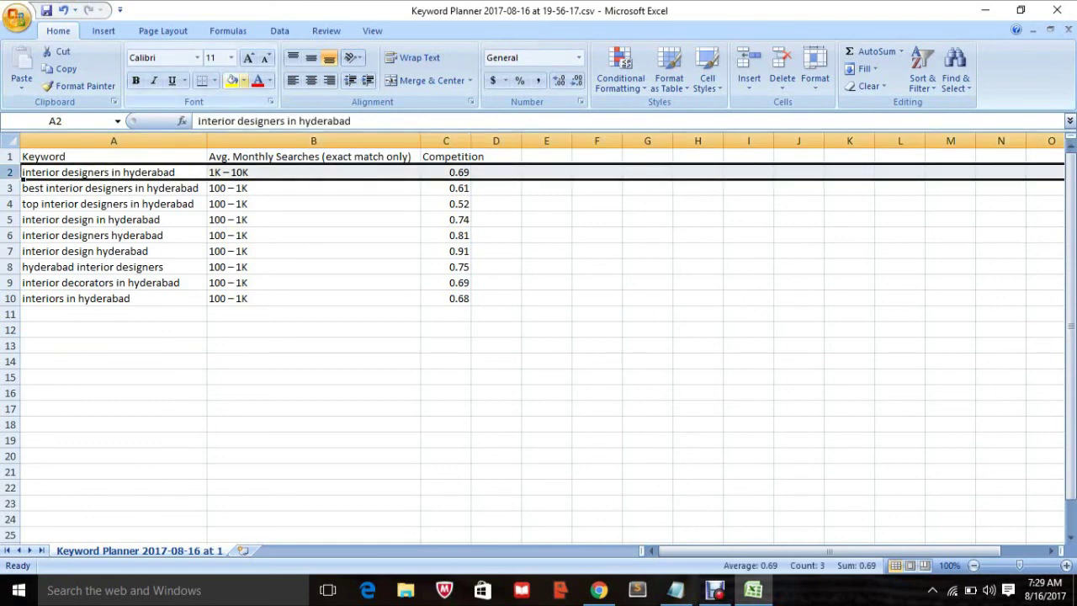
pyautogui.click(243, 80)
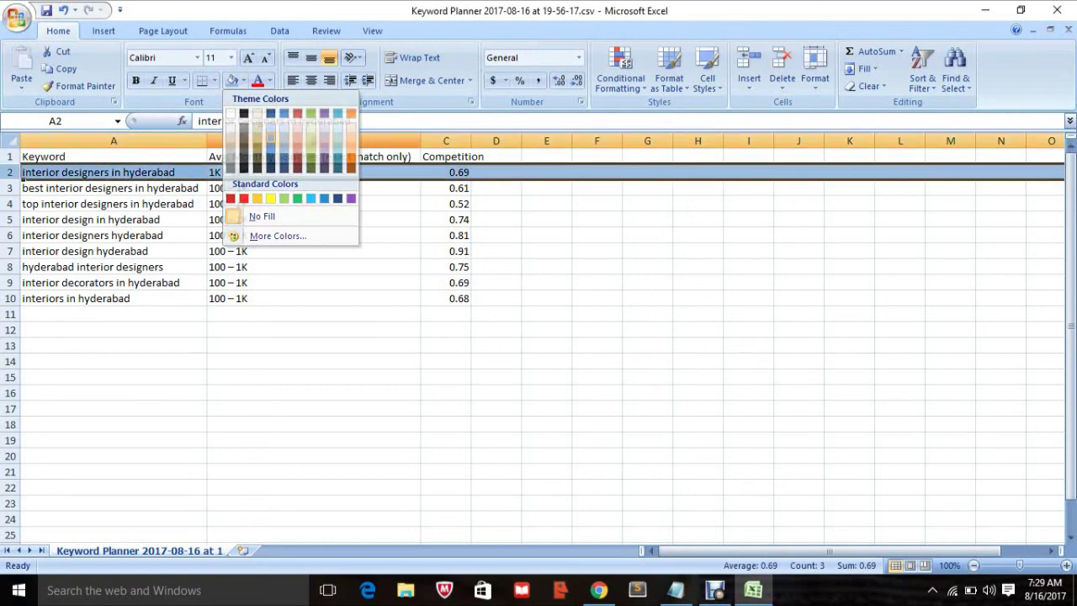
pyautogui.click(283, 137)
pyautogui.click(313, 361)
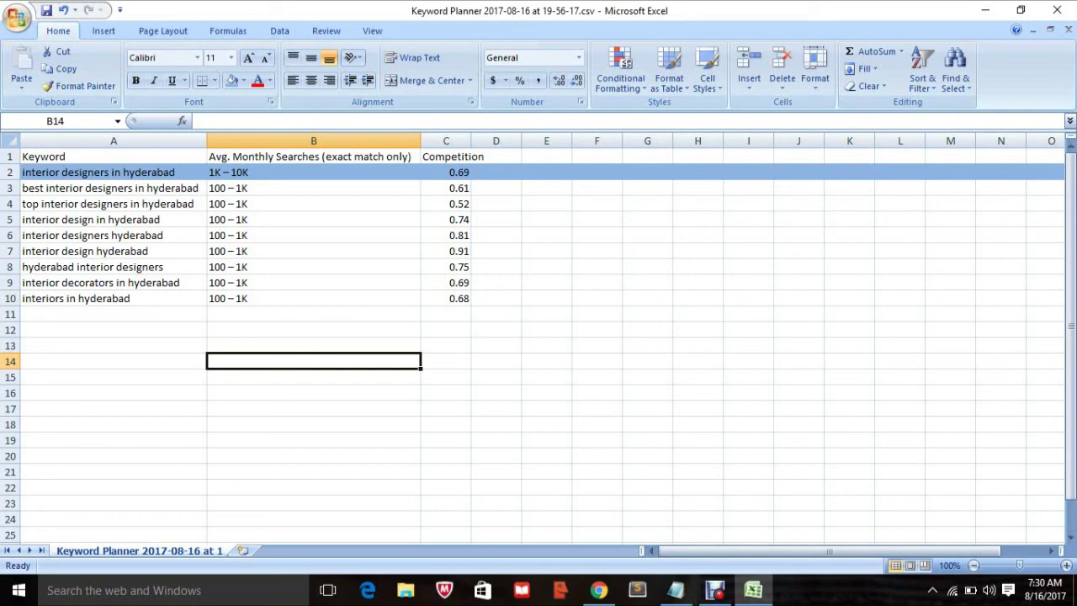
# - Fill the whole "top interior designers in hyderabad" row with a dark tan theme colour
pyautogui.click(114, 203)
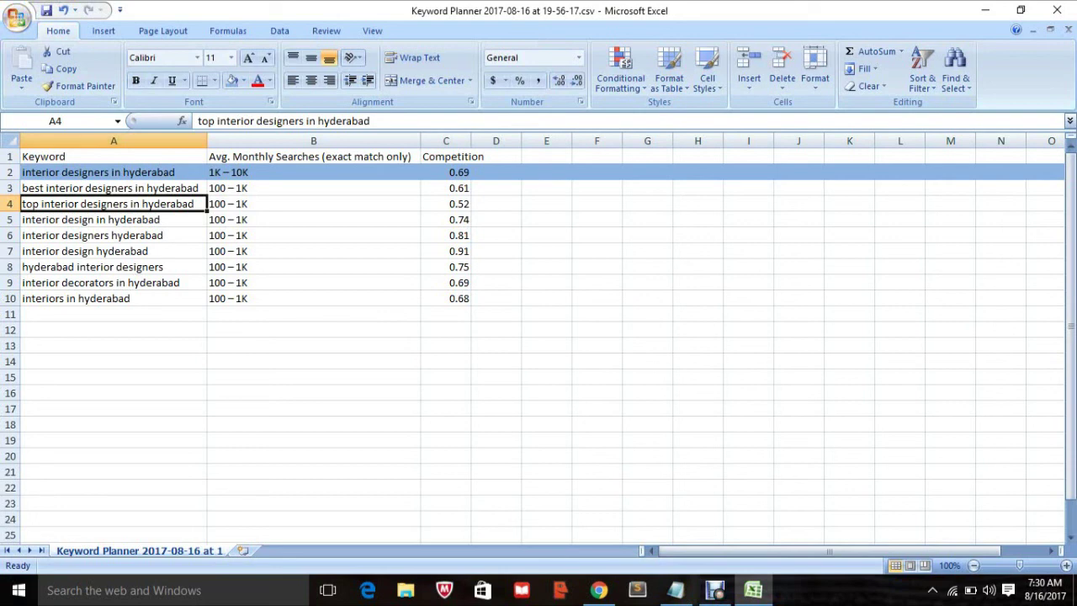
pyautogui.click(113, 361)
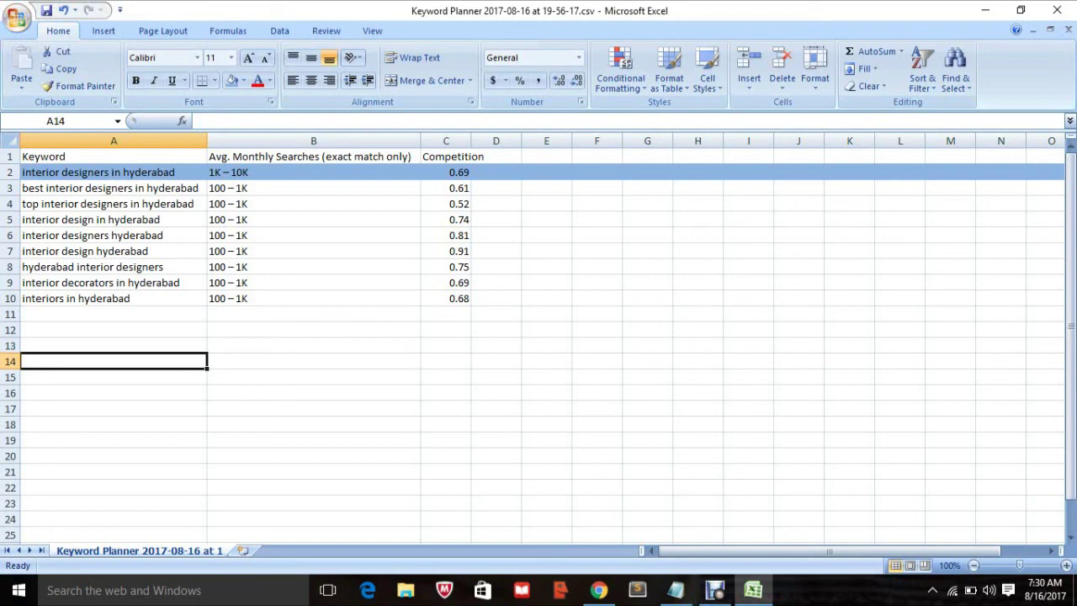
pyautogui.click(446, 204)
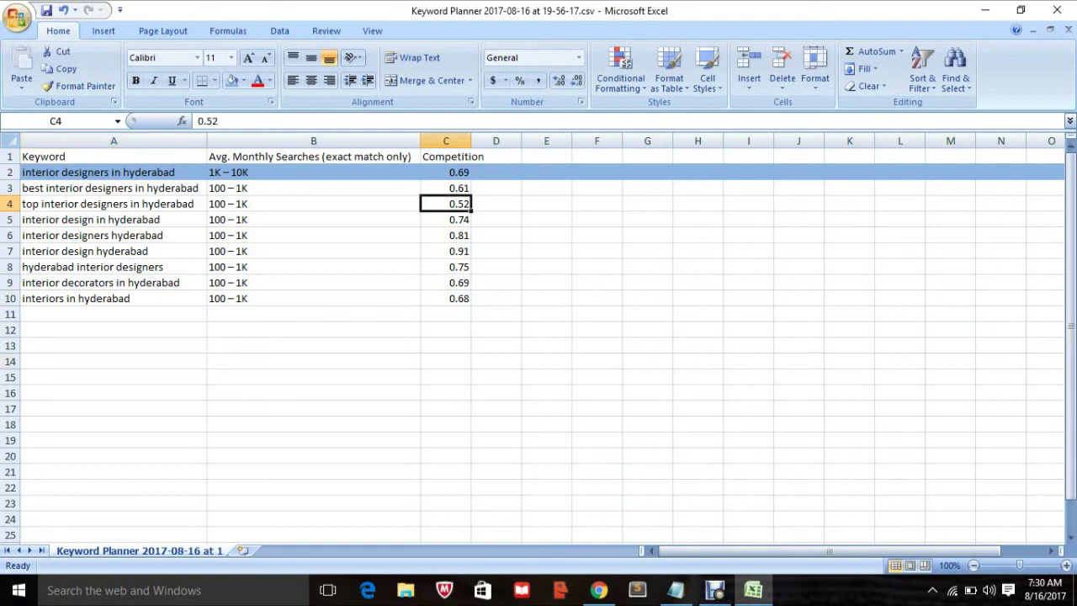
pyautogui.click(10, 203)
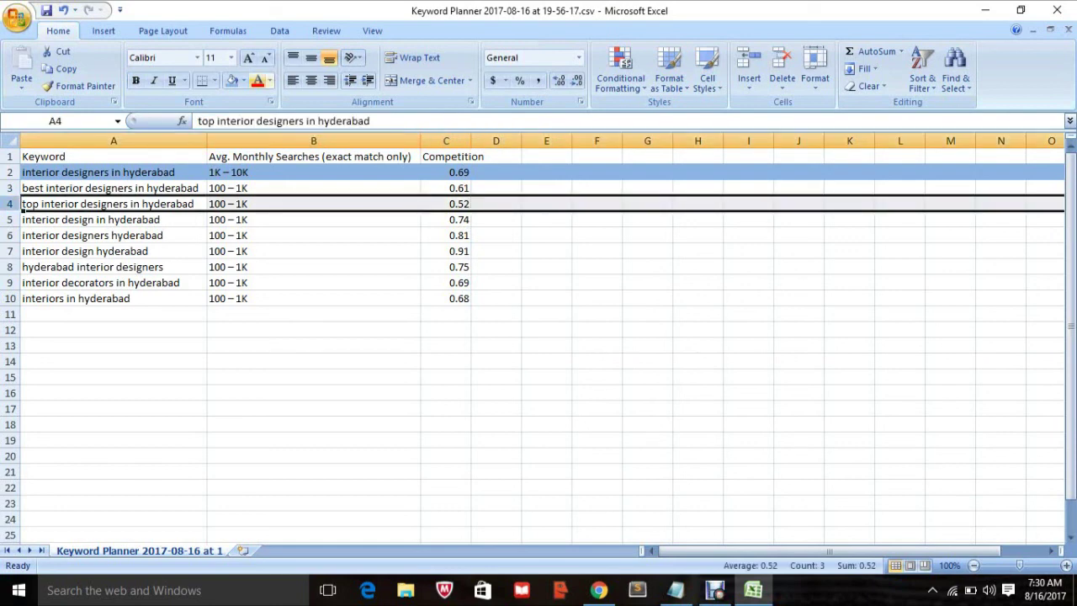
pyautogui.click(243, 80)
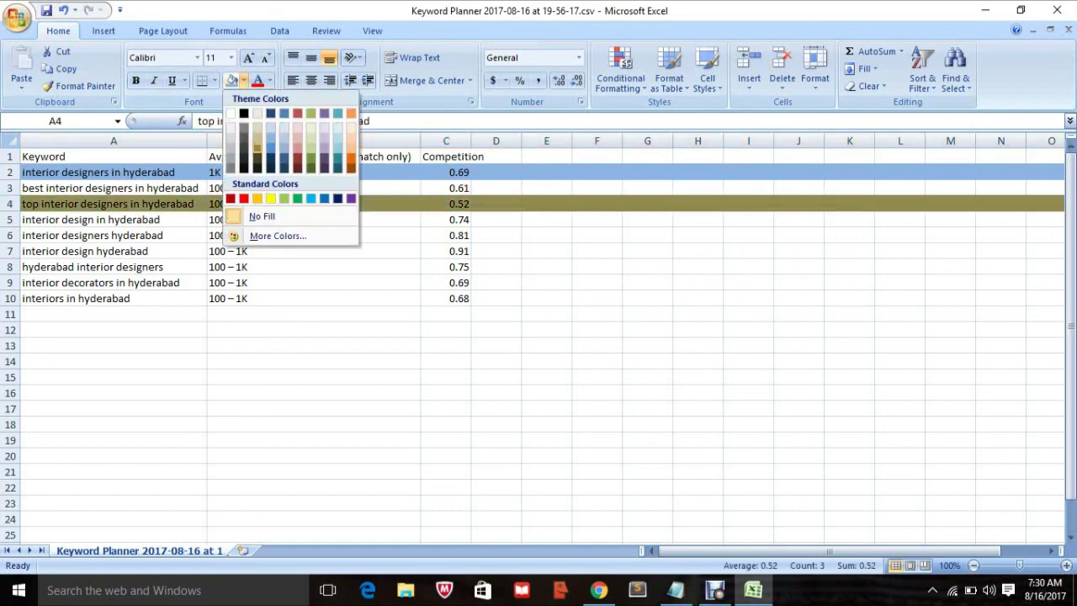
pyautogui.click(257, 166)
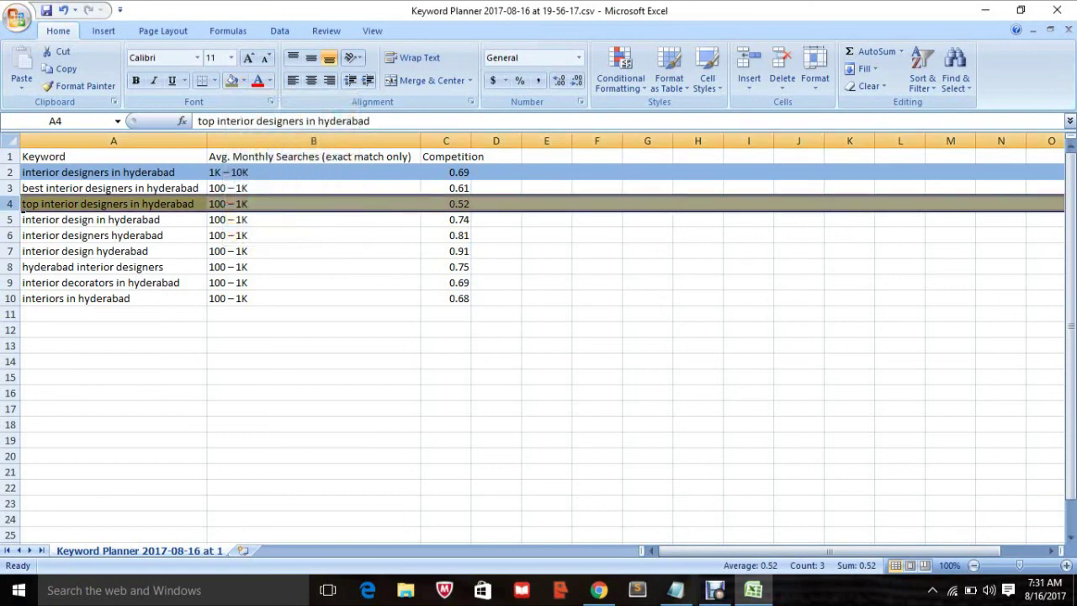
pyautogui.click(313, 361)
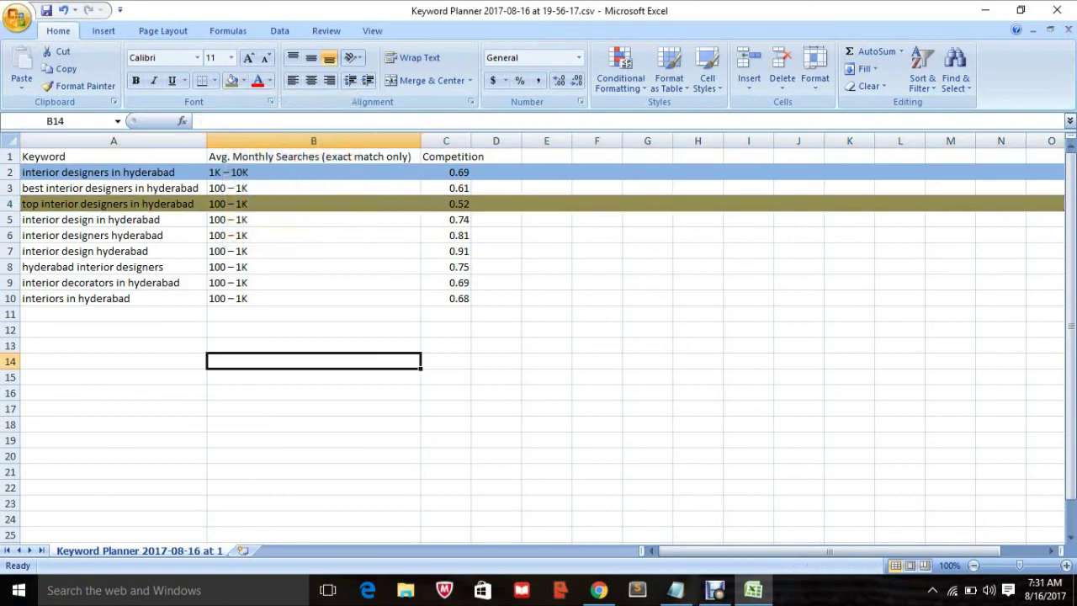